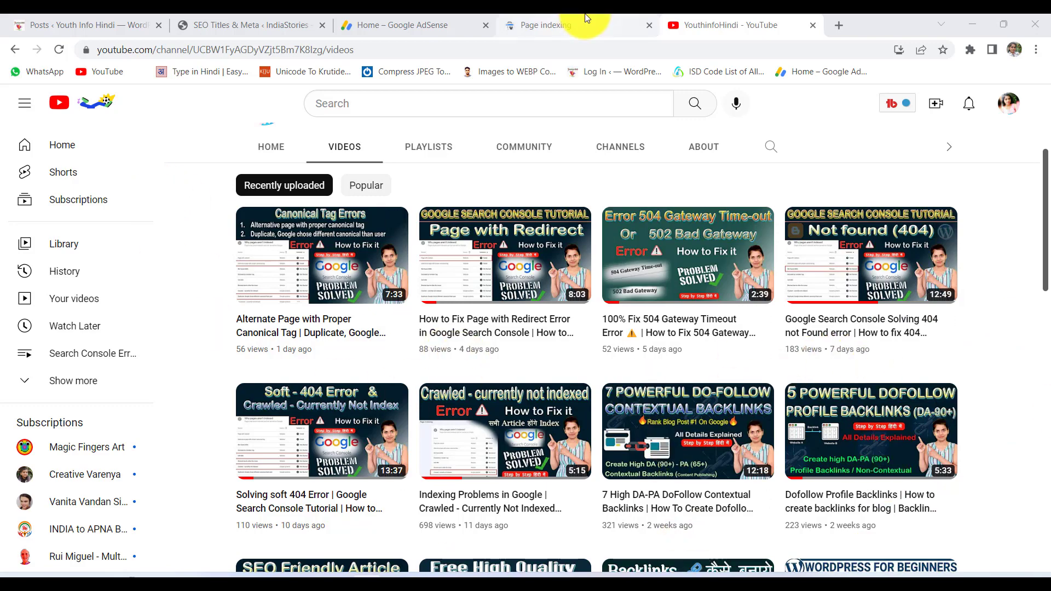
Switch to the Search Console page indexing report and review the reasons why pages aren't indexed.
click(572, 24)
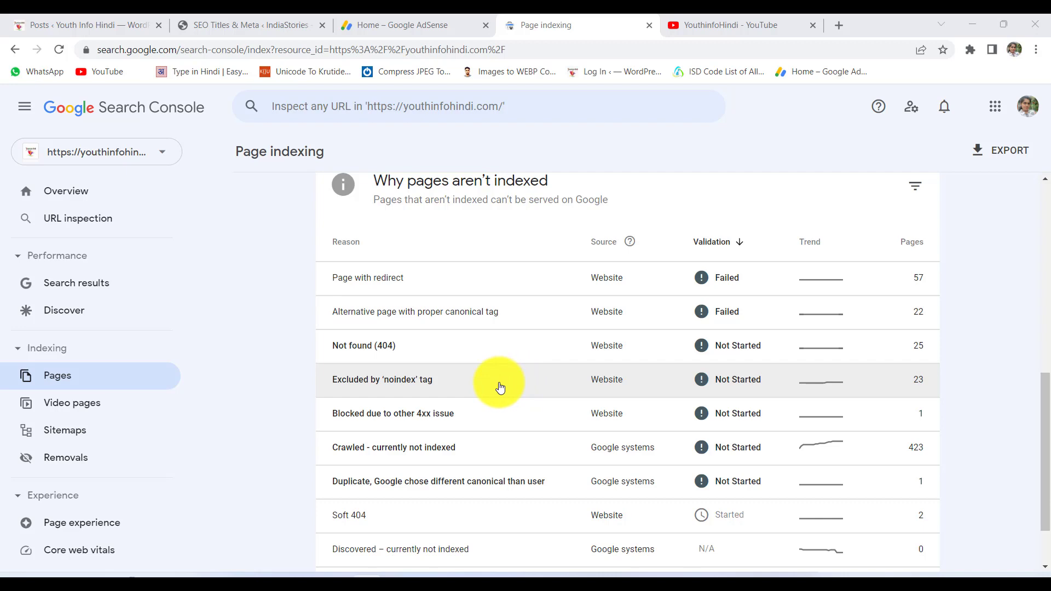
On the Youth Info Hindi WordPress site, open Yoast SEO's Search Appearance settings and view the Content Types options.
click(76, 19)
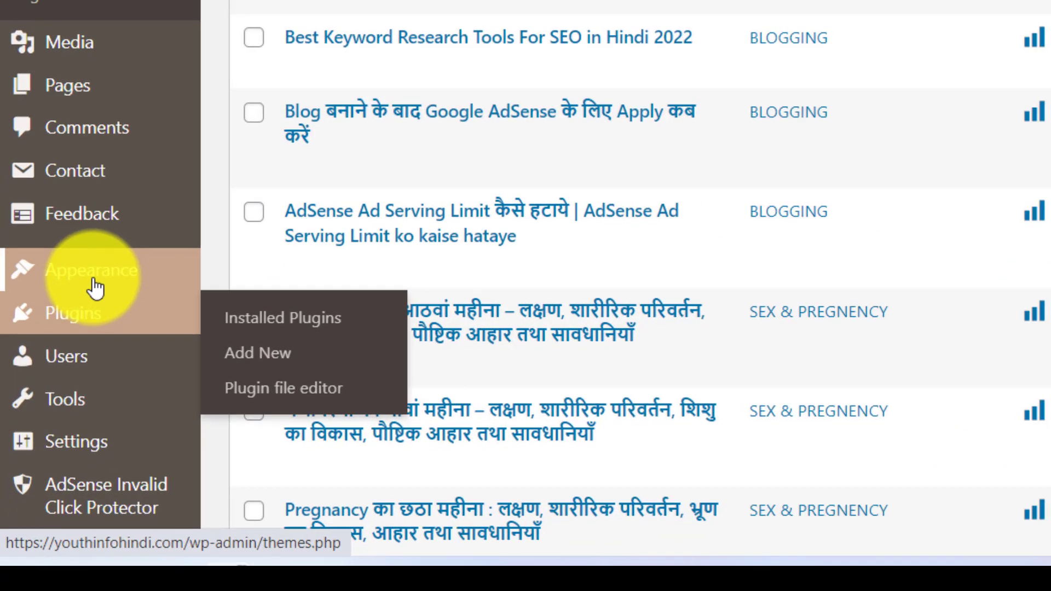
mouse_move(50, 418)
scroll(113, 202, down, 3)
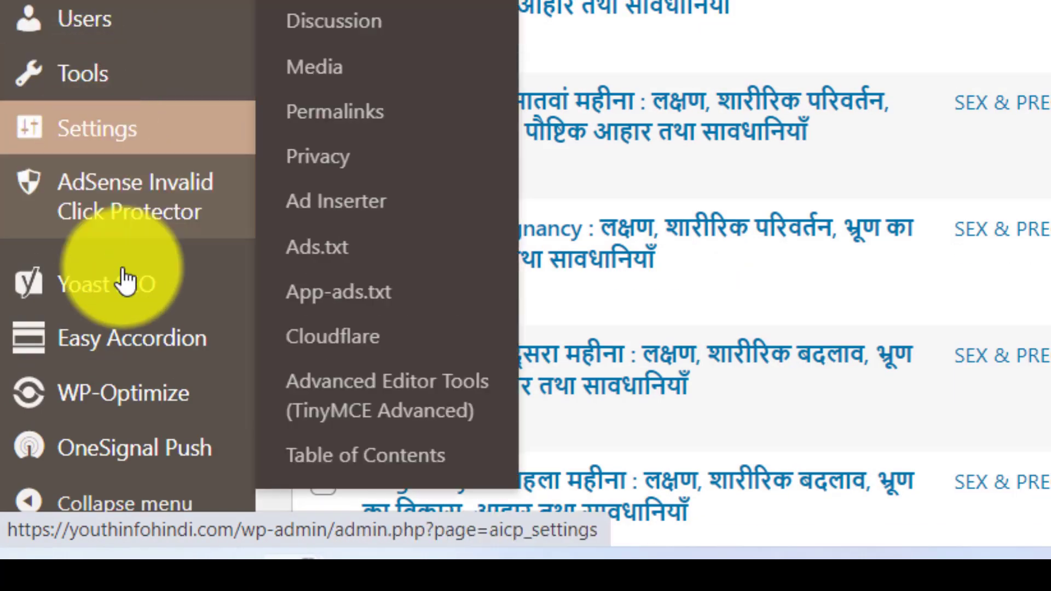
mouse_move(129, 292)
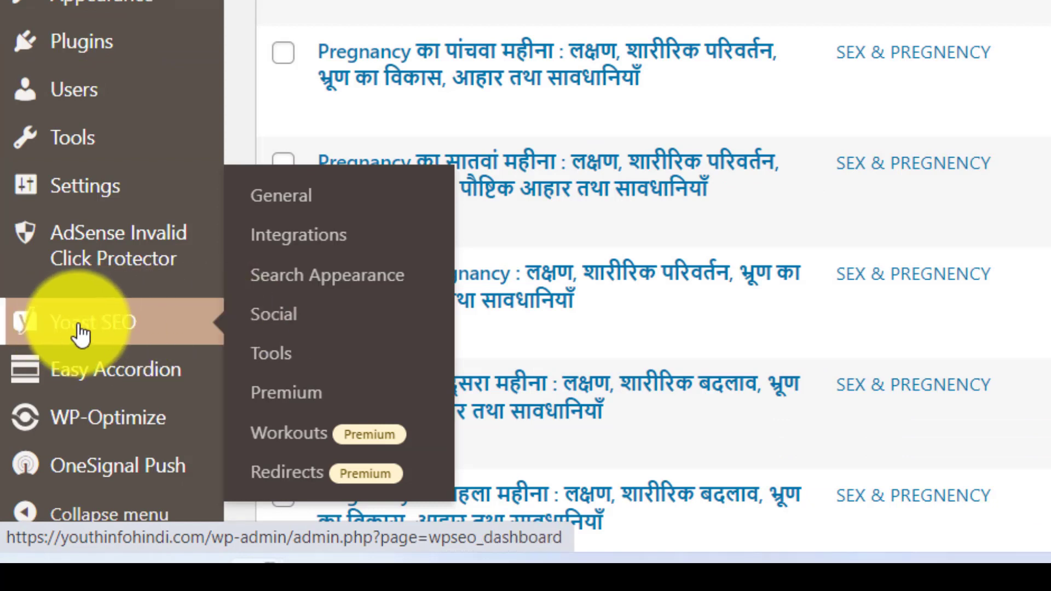
click(316, 286)
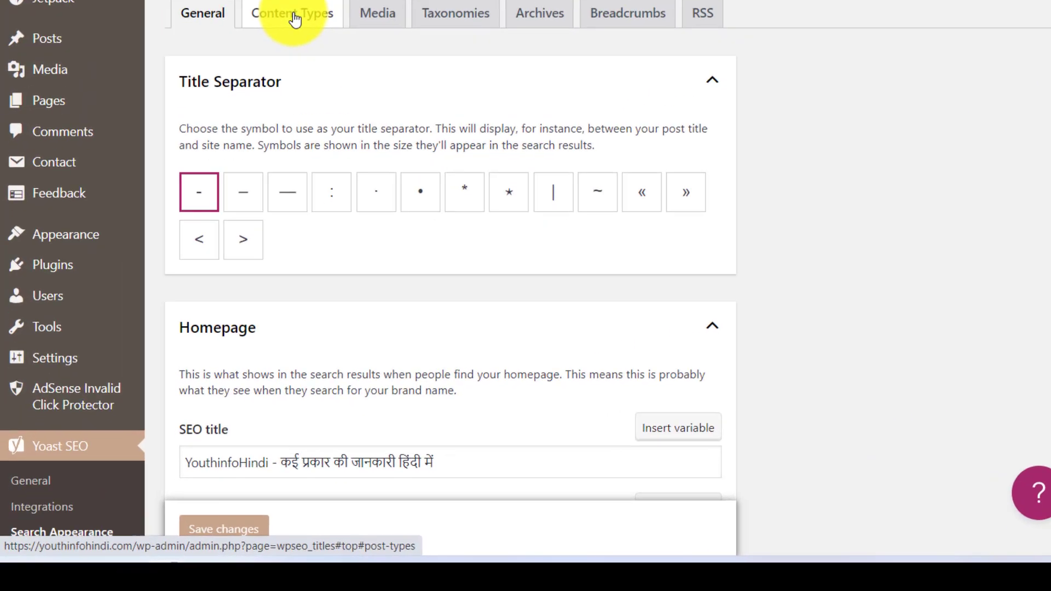
click(235, 132)
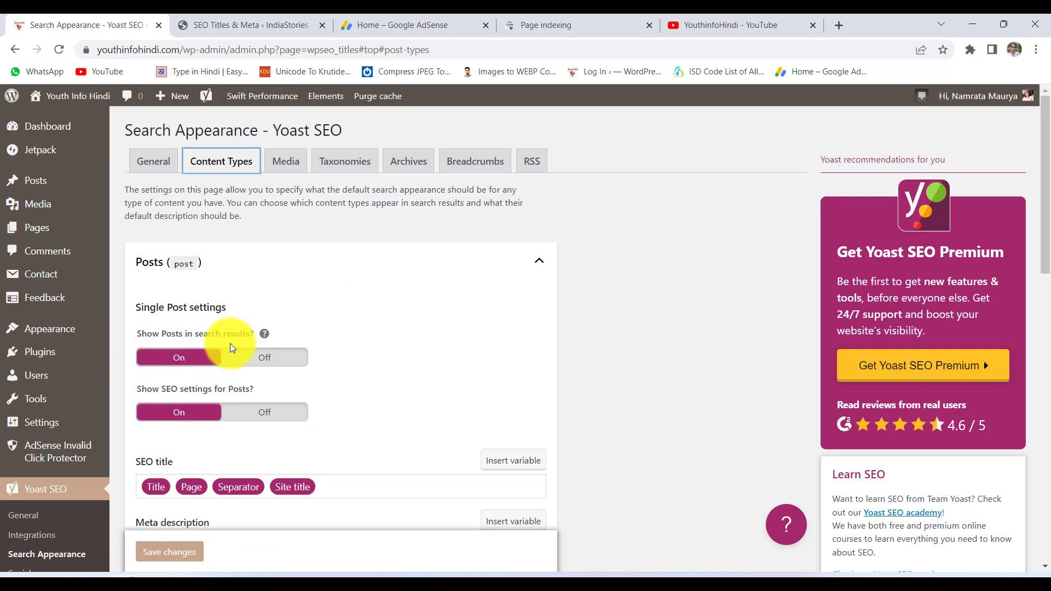
Review Yoast's Search Appearance settings for media, archives, RSS and taxonomies, including whether categories show in search results.
click(290, 161)
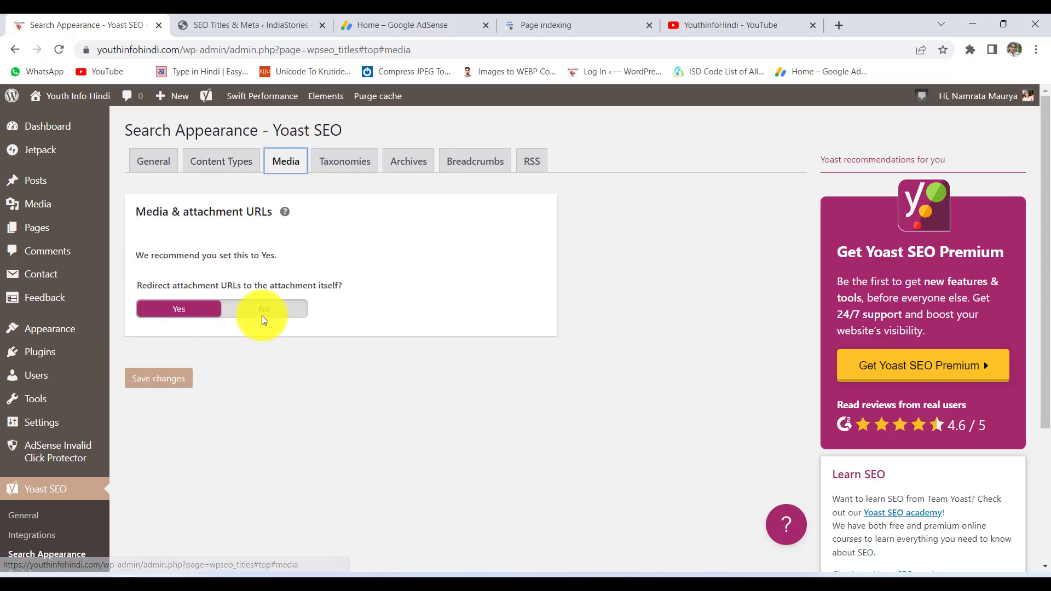
click(345, 161)
click(395, 167)
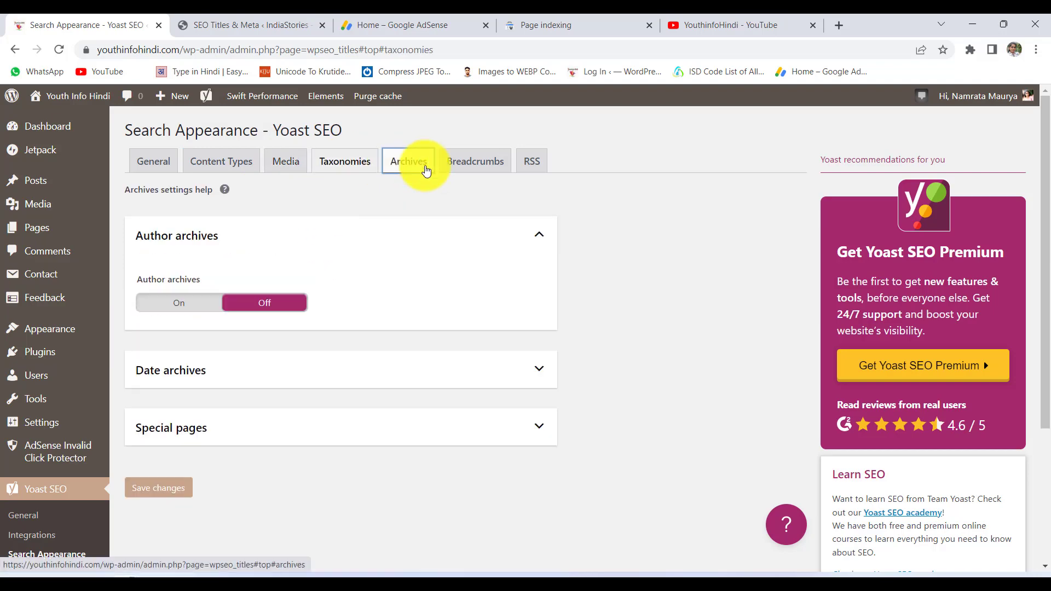
click(529, 161)
click(408, 161)
click(356, 159)
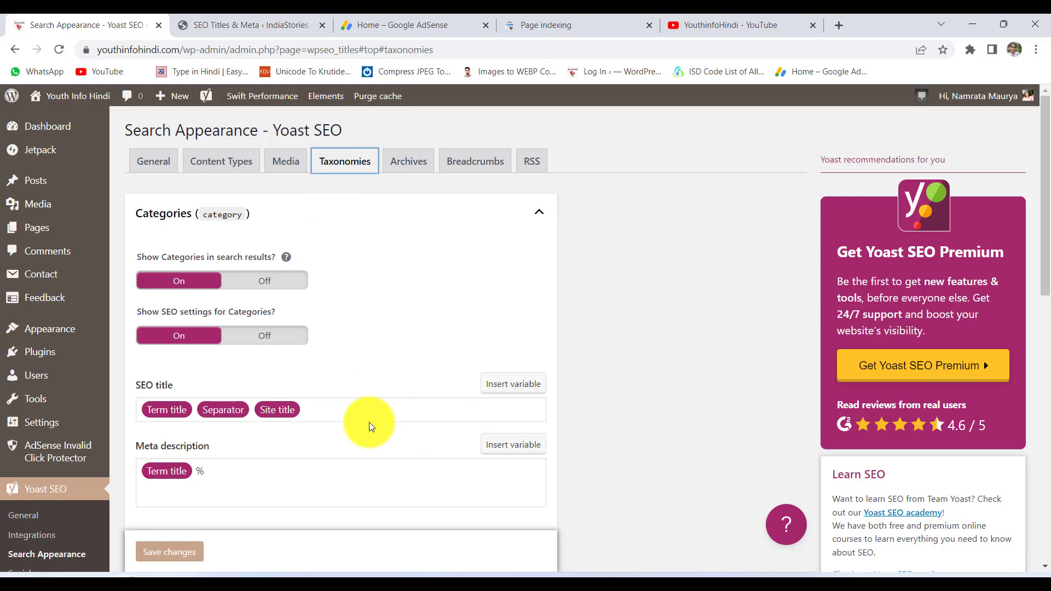
scroll(38, 520, down, 2)
scroll(38, 521, down, 1)
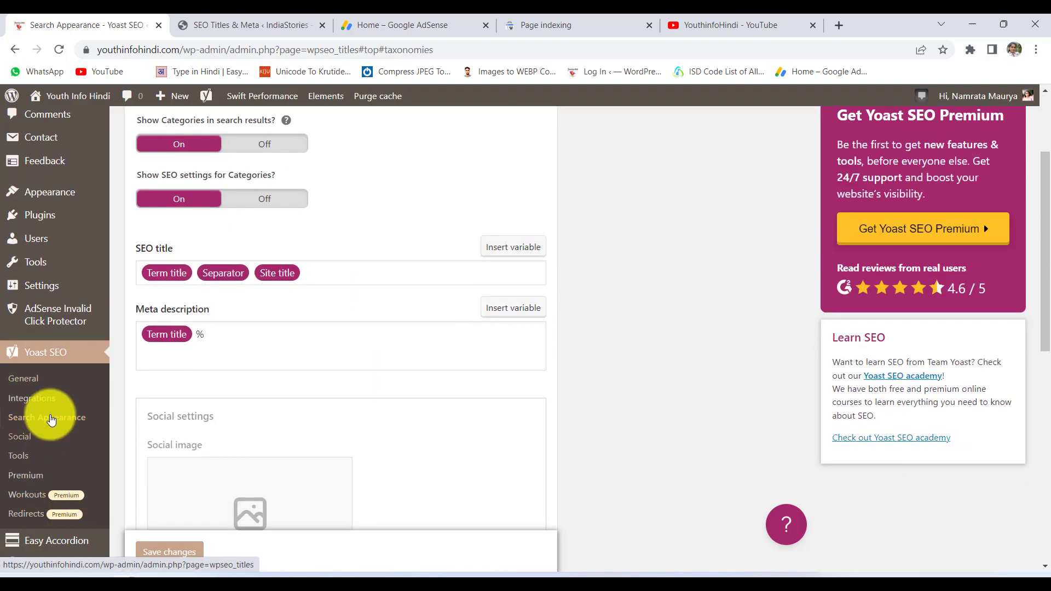
Check the Search engine visibility option in the Reading settings of the Youth Info Hindi and IndiaStories WordPress sites.
mouse_move(52, 289)
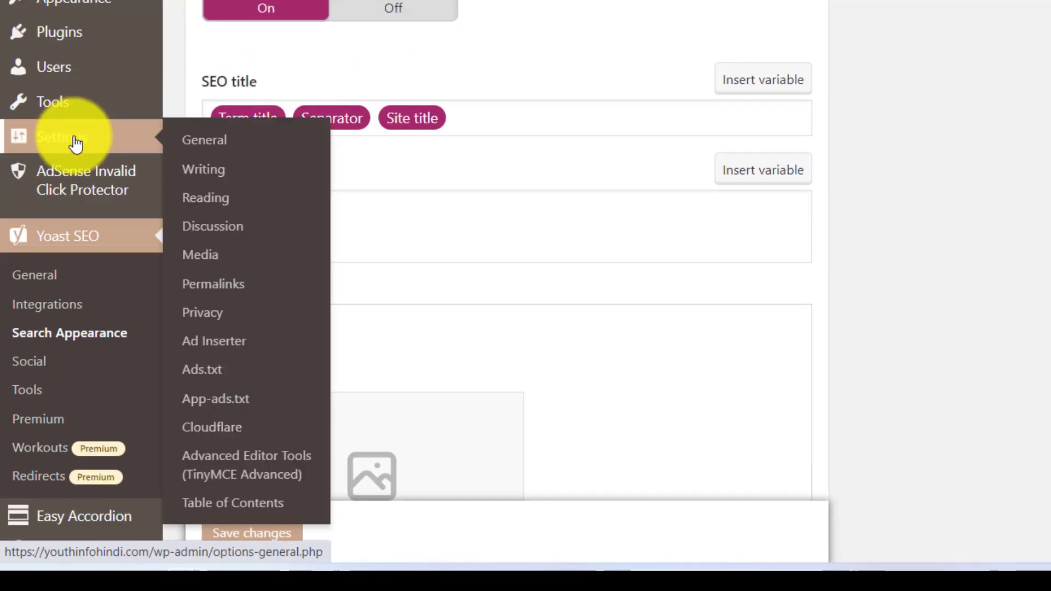
click(207, 208)
scroll(497, 169, down, 8)
scroll(497, 73, up, 2)
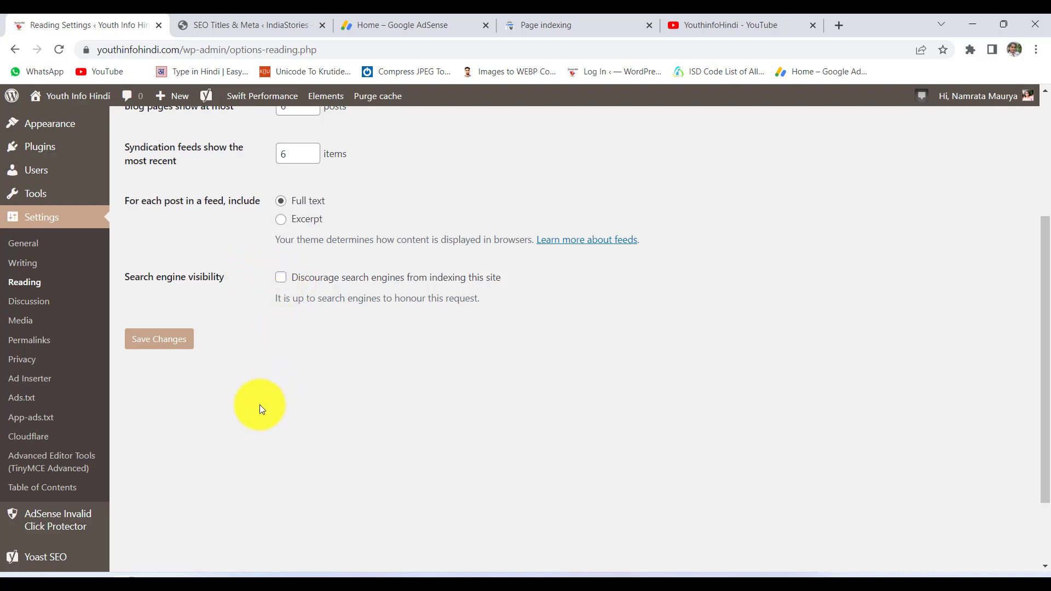
scroll(366, 415, up, 3)
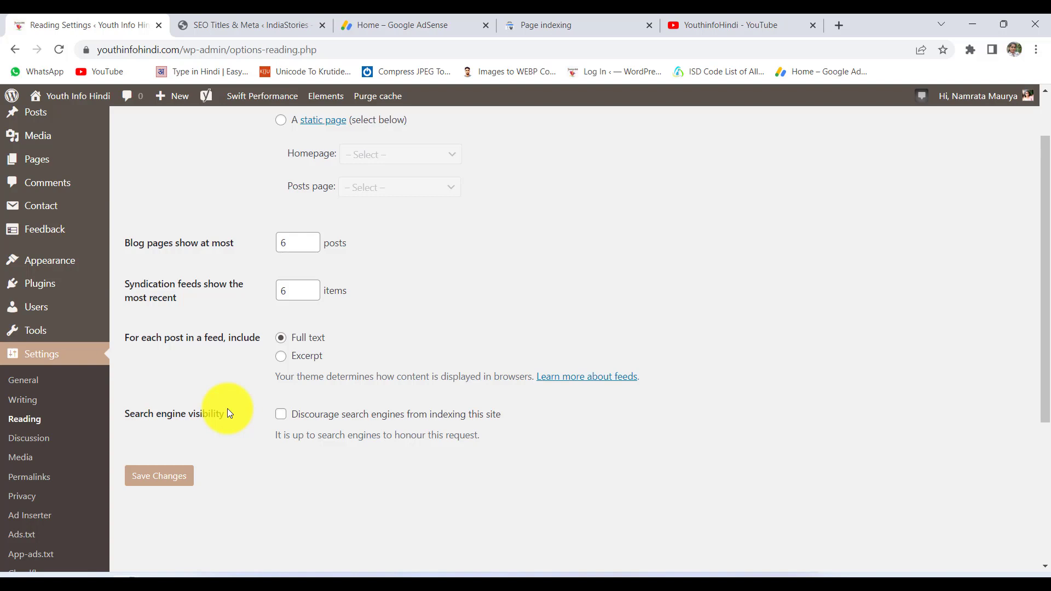
scroll(310, 431, up, 2)
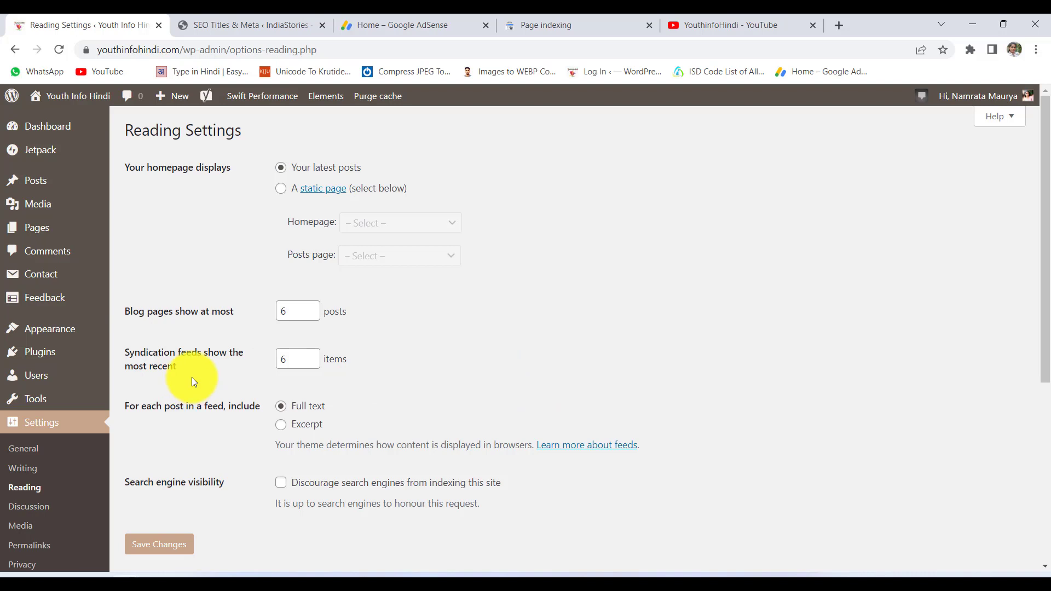
click(226, 29)
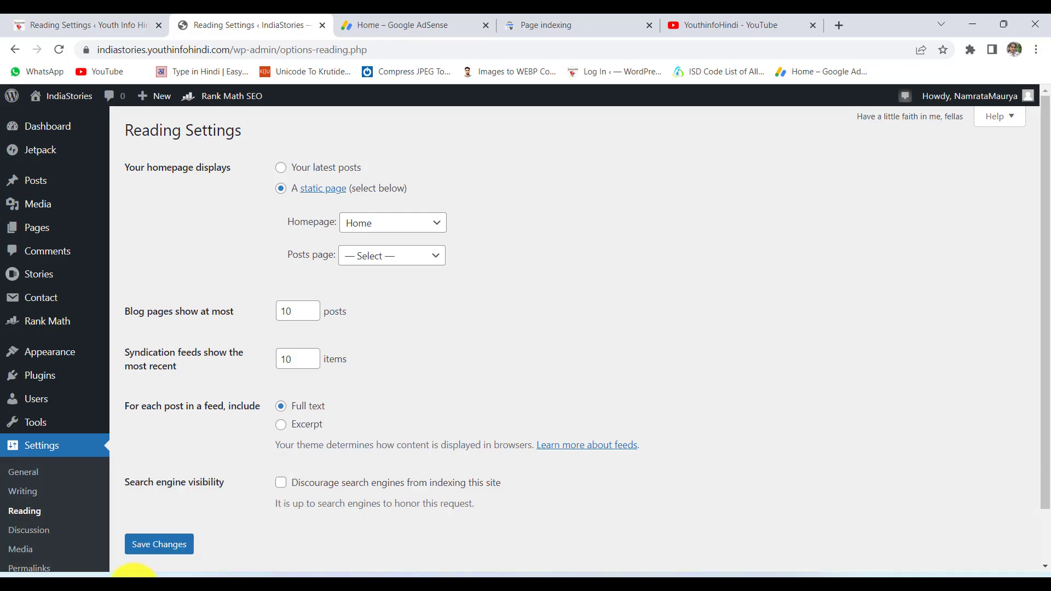
Switch to the Blogger settings and inspect the Disallow and Allow rules in the custom robots.txt, closing it without saving.
click(244, 539)
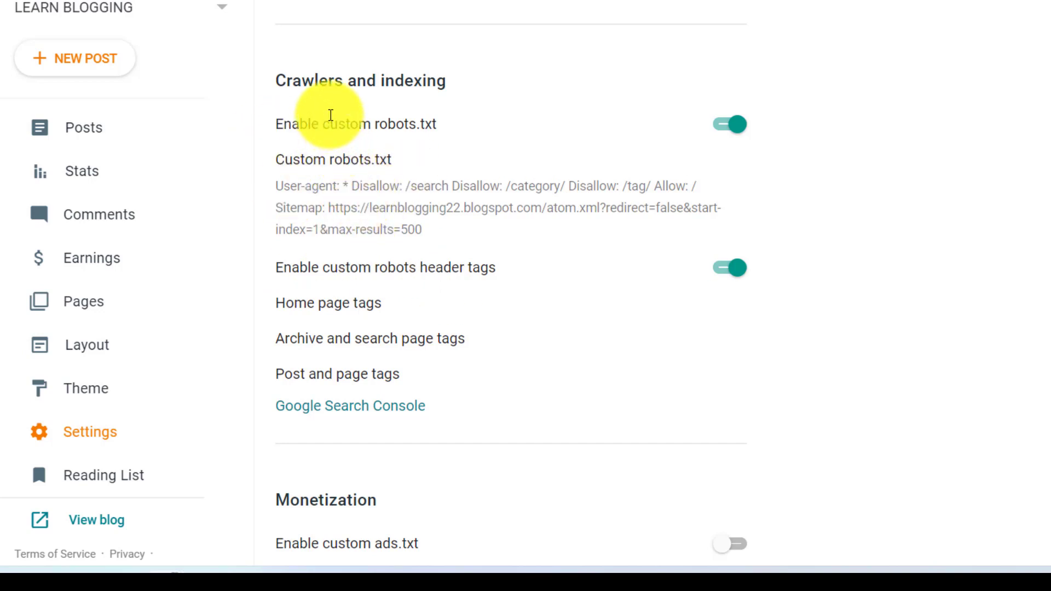
click(378, 206)
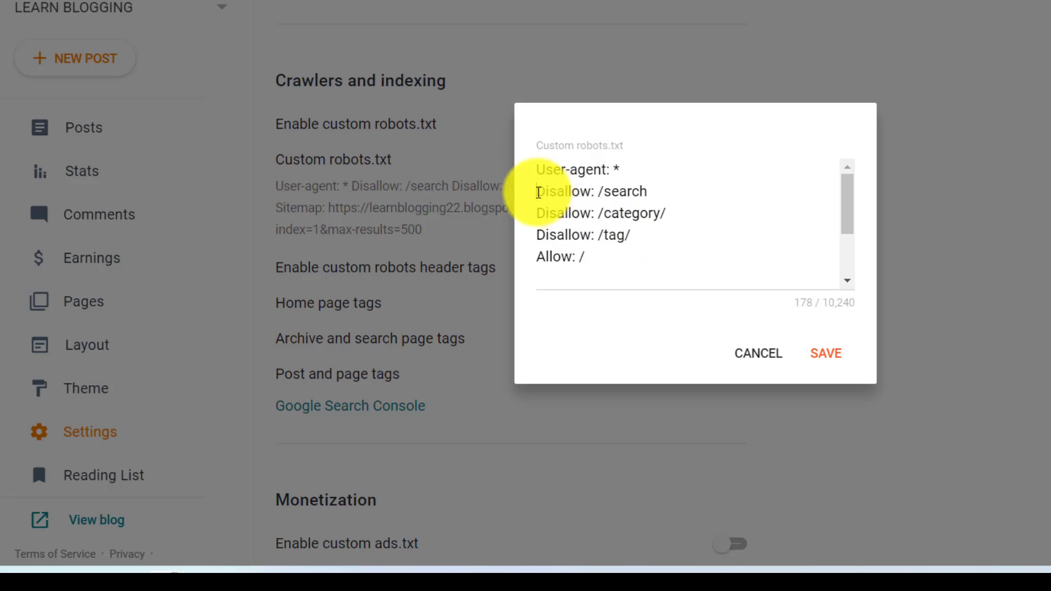
drag(539, 192, 612, 261)
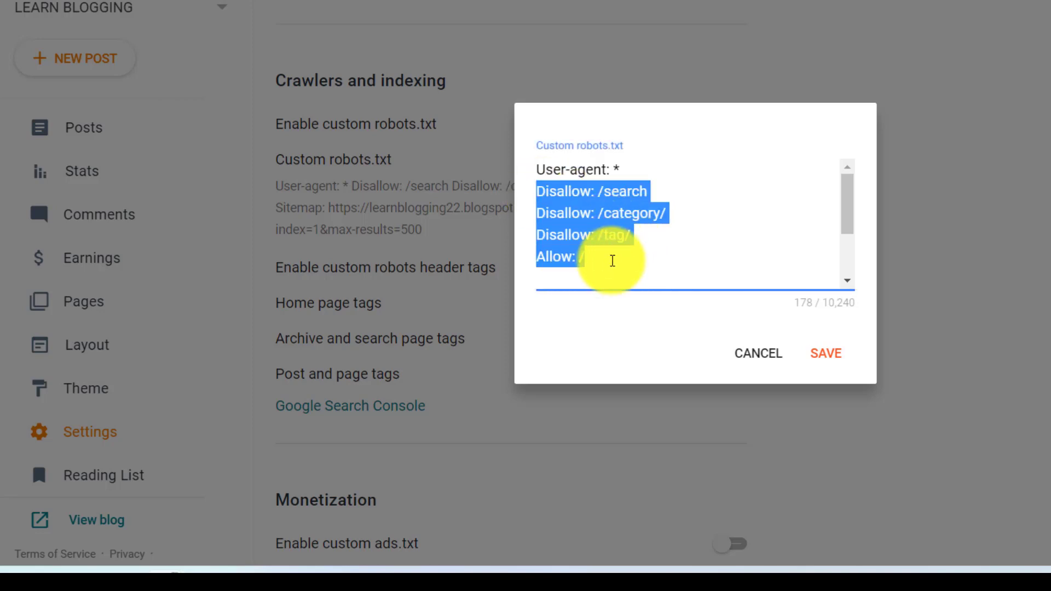
click(599, 267)
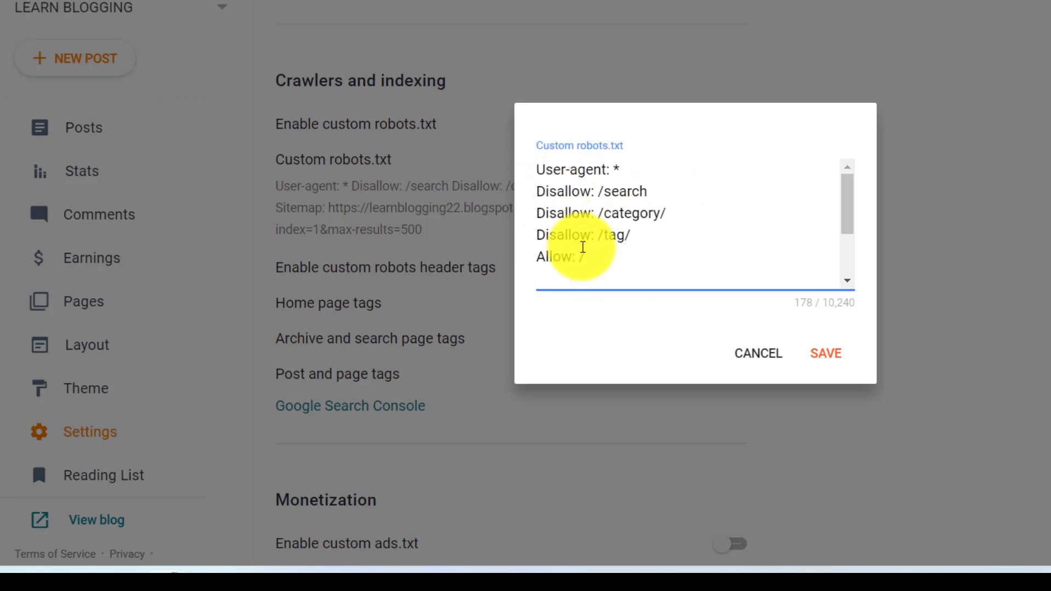
click(759, 357)
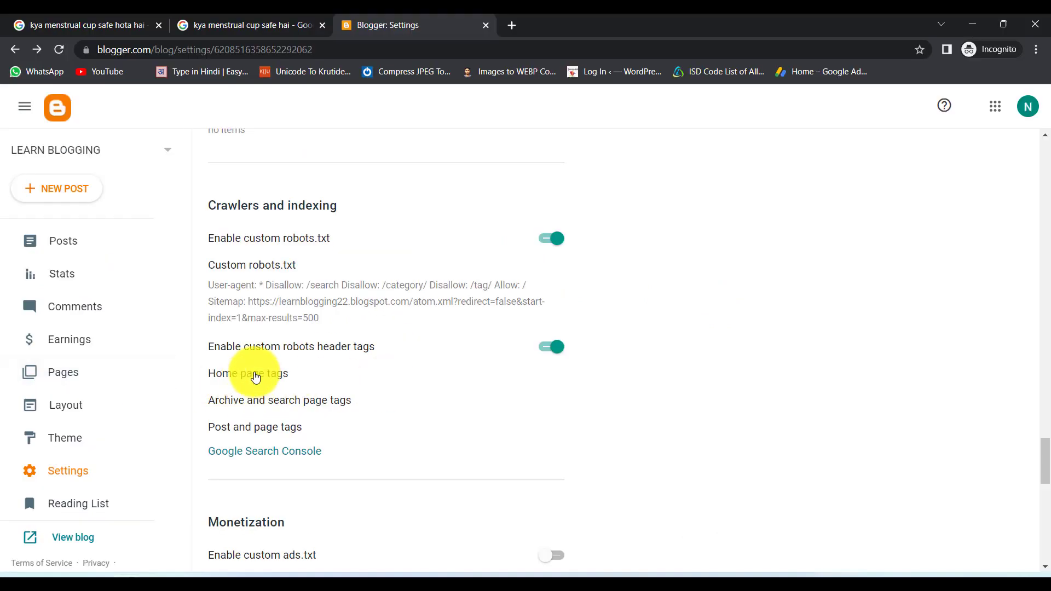
Review the noindex option in Blogger's custom robot tags for the home page and save the tags.
click(255, 378)
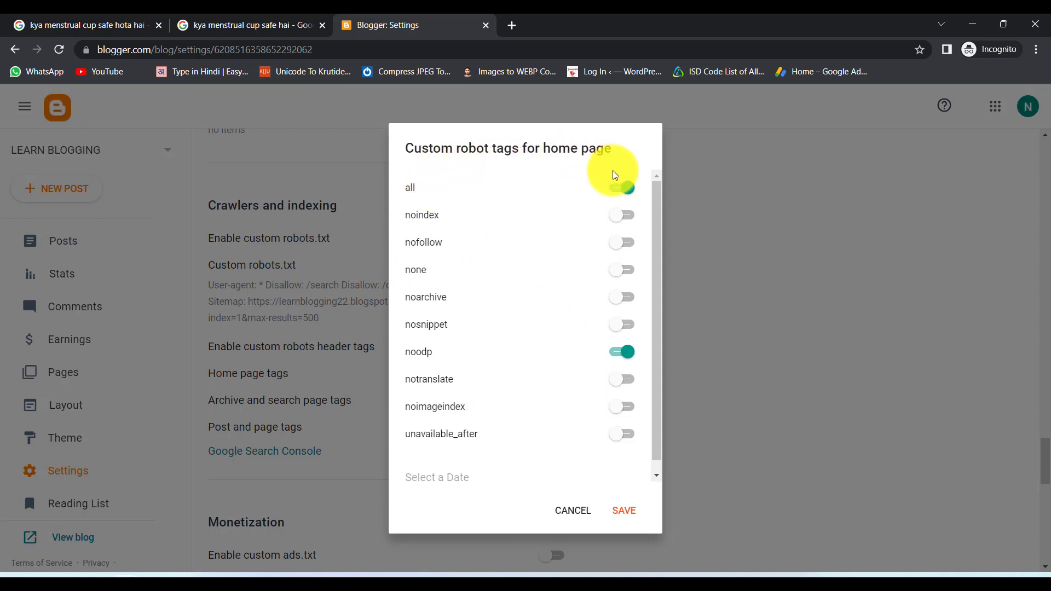
drag(404, 221, 472, 219)
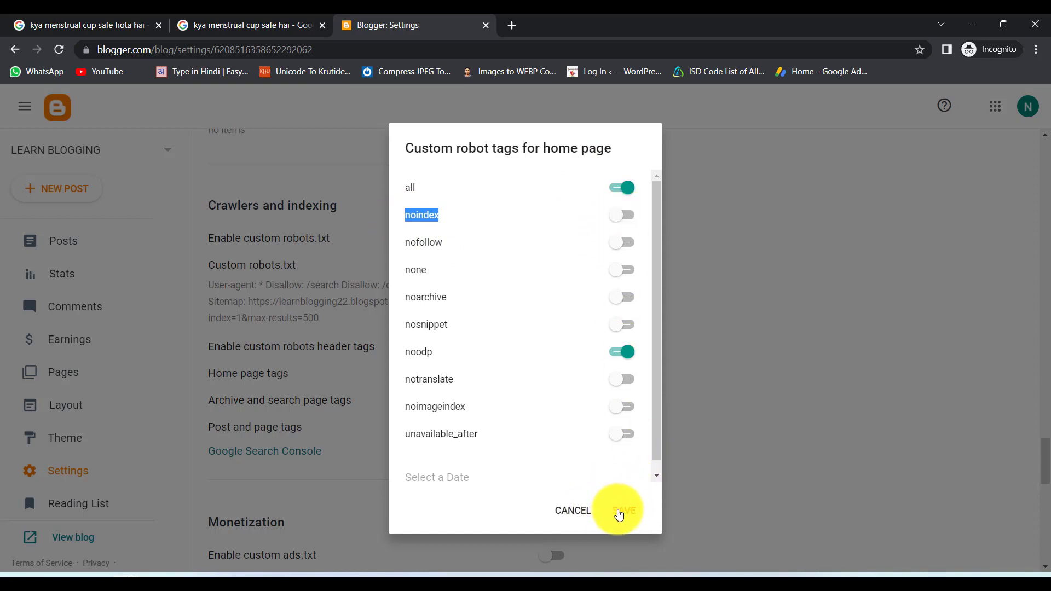
click(622, 511)
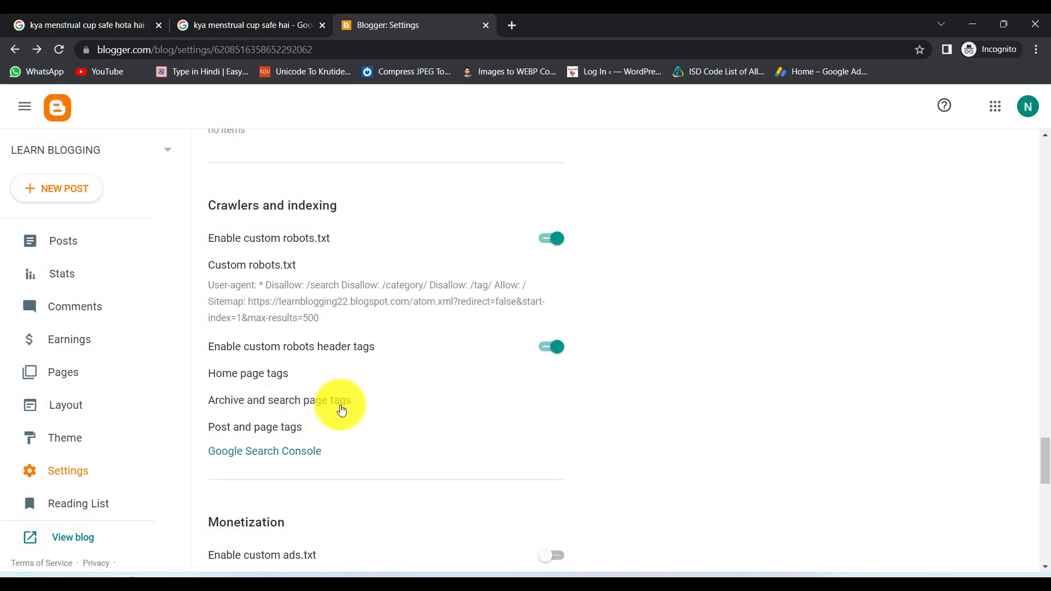
Review the custom robot tags for archive and search pages and for posts and pages, closing both without saving.
click(341, 410)
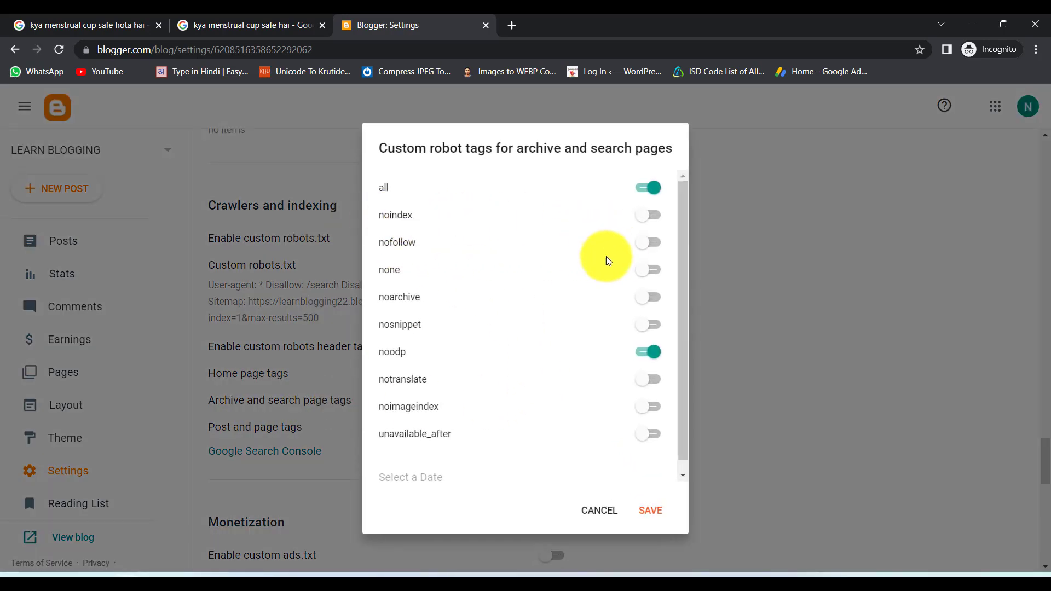
click(599, 510)
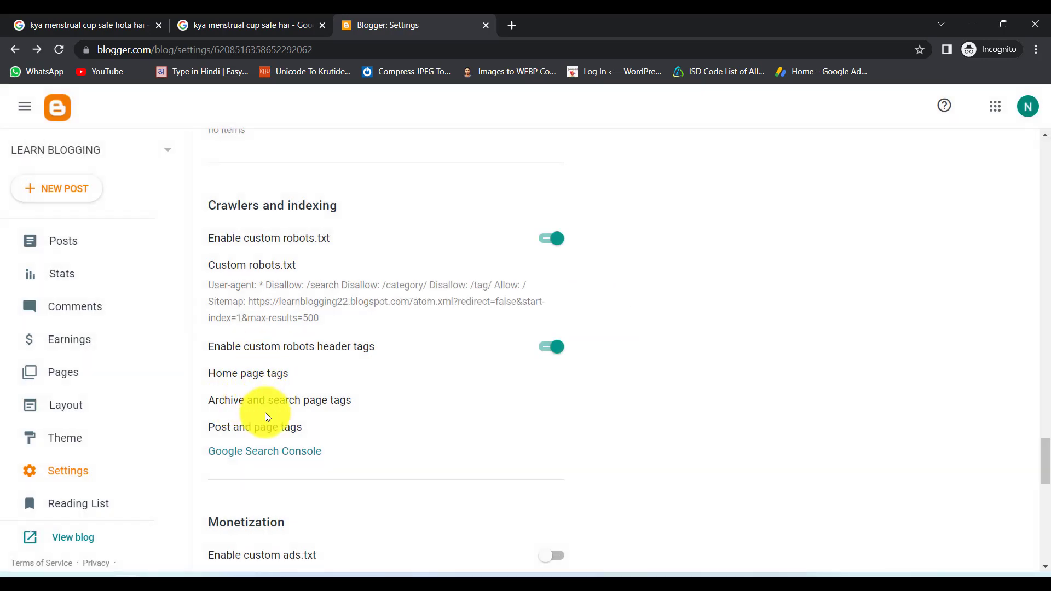
click(271, 433)
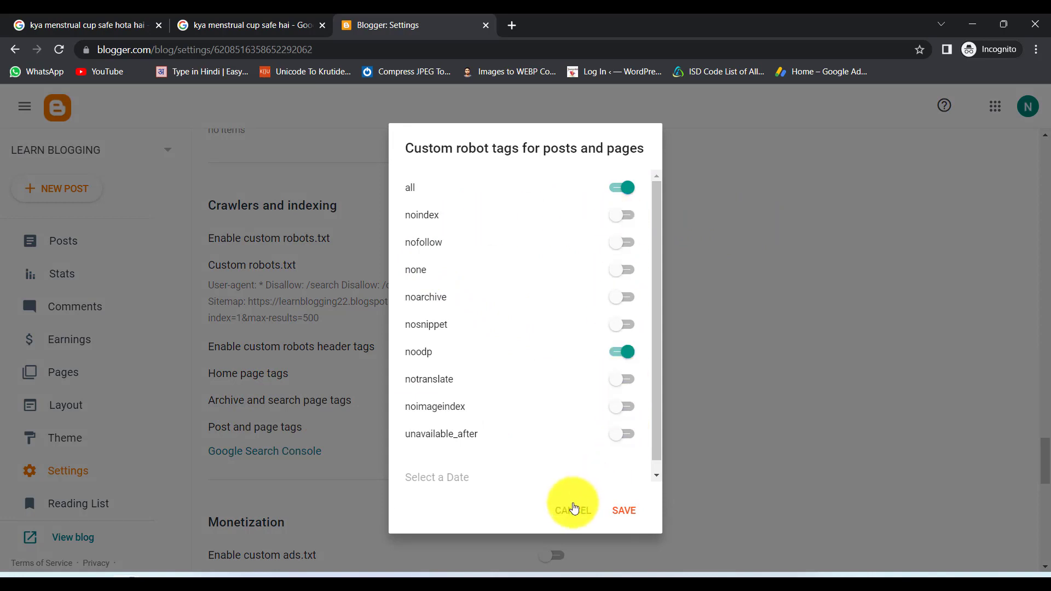
click(572, 509)
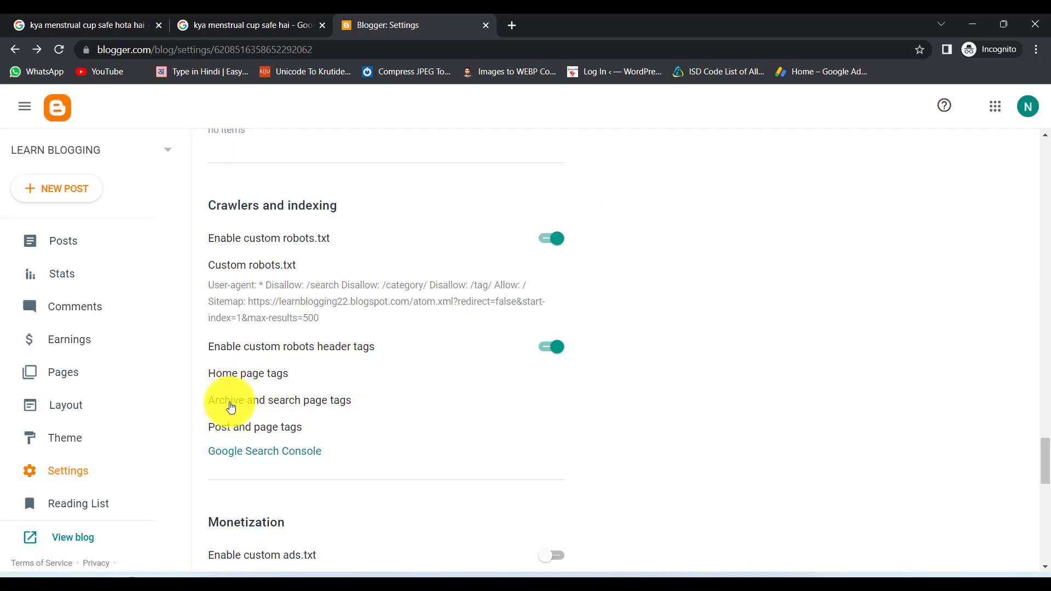
Reopen the custom robots.txt to recheck its rules and close it without saving.
click(277, 300)
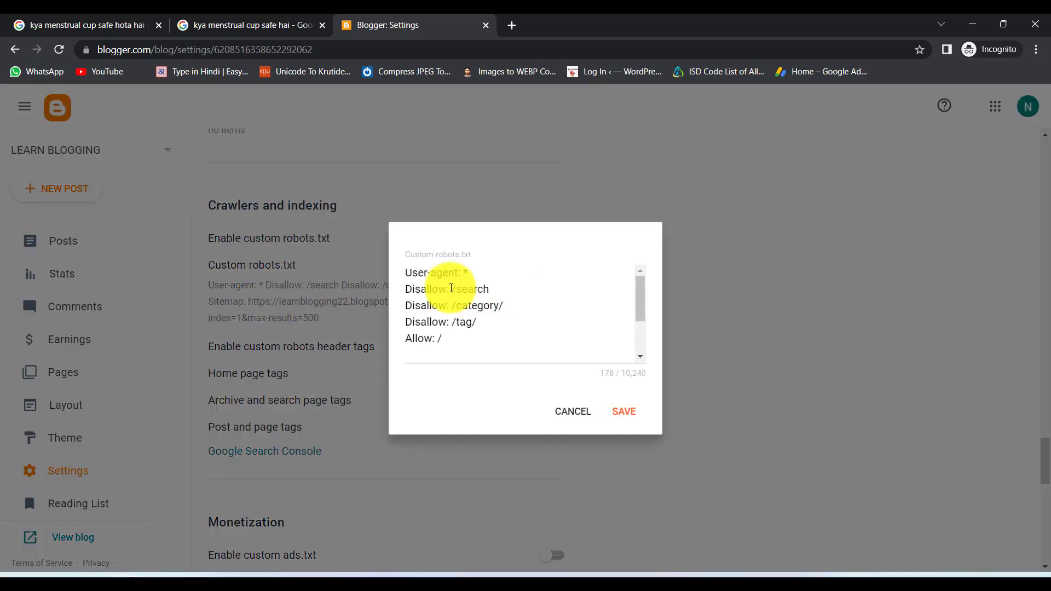
click(583, 412)
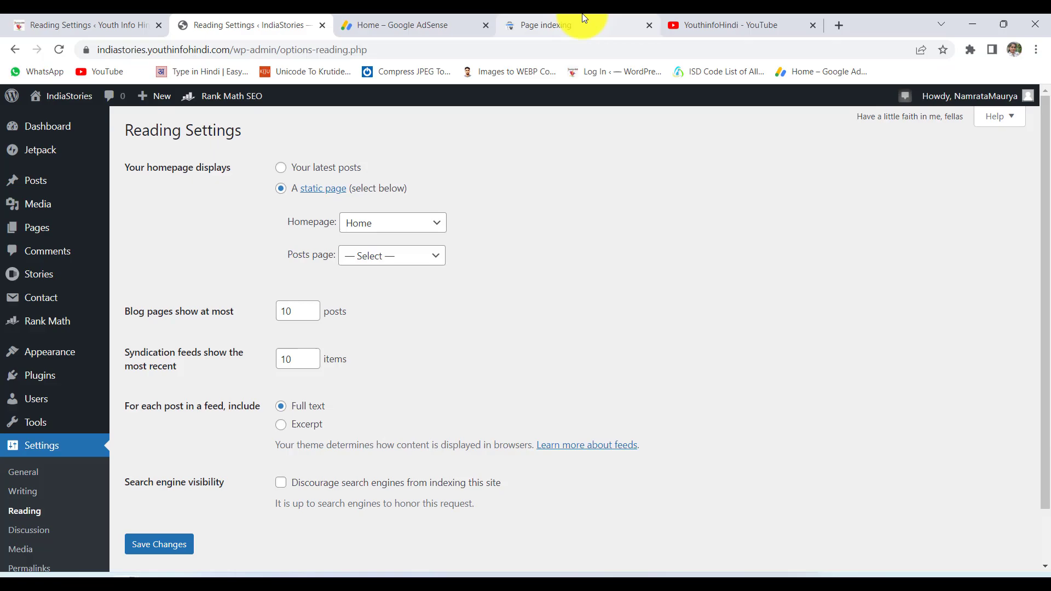
In Search Console's page indexing report, open the Excluded by 'noindex' tag issue and examine its trend and example URLs.
click(582, 21)
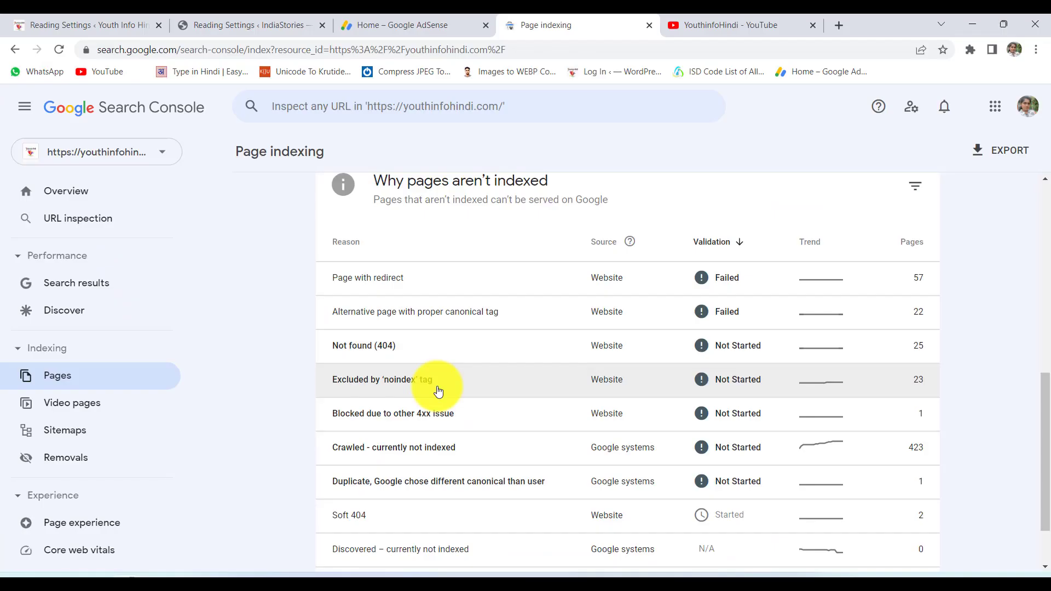
click(362, 387)
scroll(396, 393, down, 5)
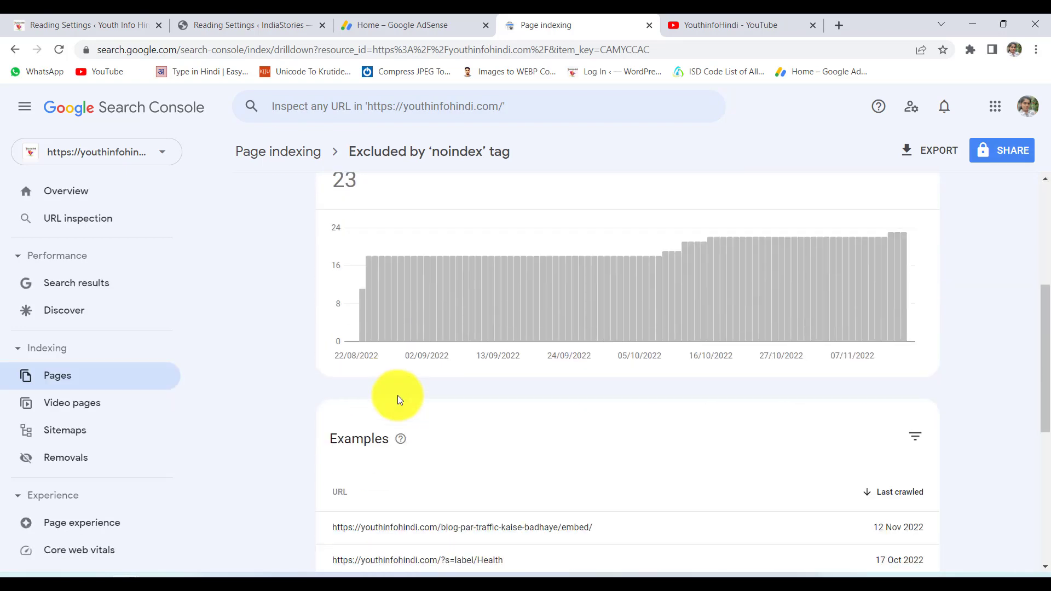
scroll(419, 320, up, 1)
scroll(600, 455, down, 6)
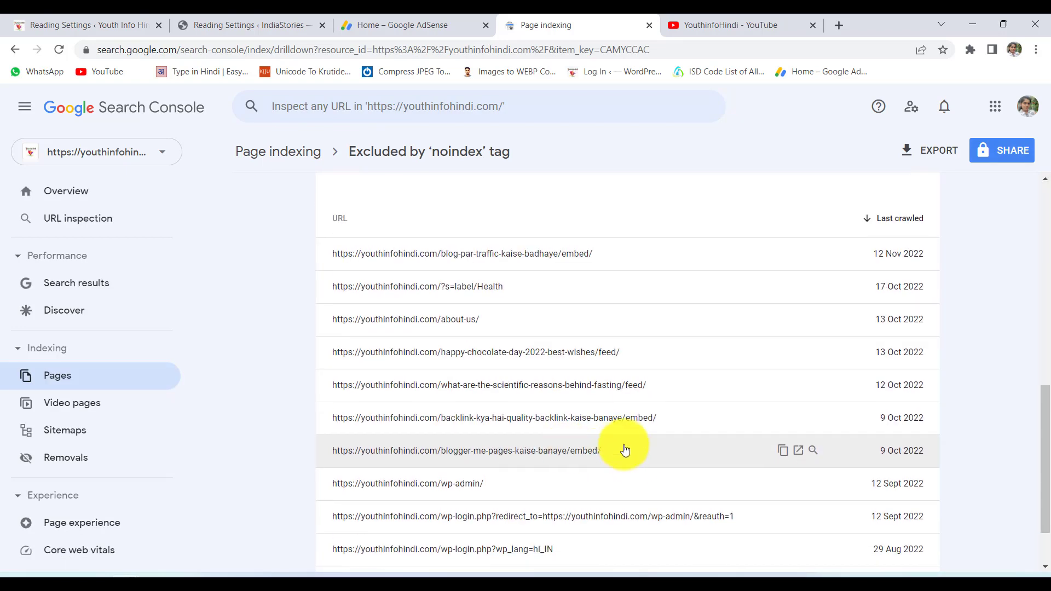
scroll(625, 450, down, 2)
scroll(558, 429, up, 5)
scroll(559, 432, down, 4)
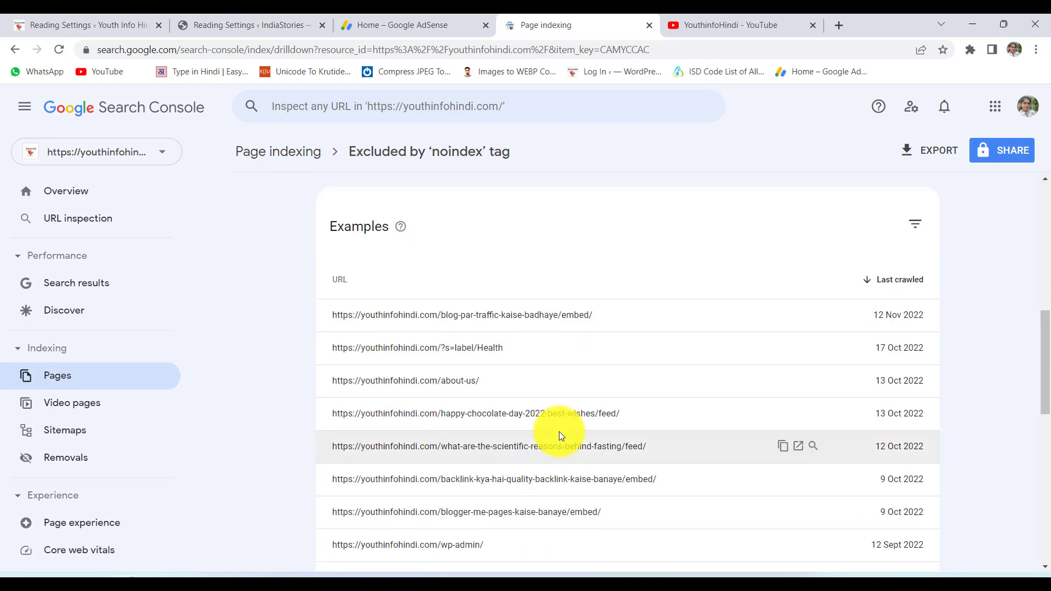
scroll(559, 432, down, 2)
scroll(559, 436, up, 2)
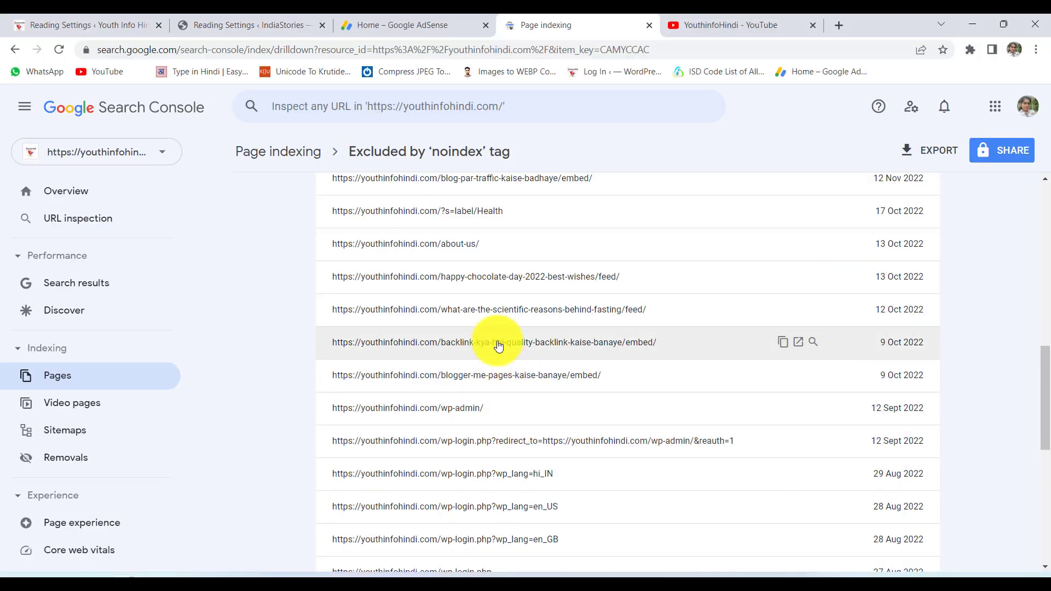
scroll(533, 451, up, 2)
scroll(532, 438, up, 4)
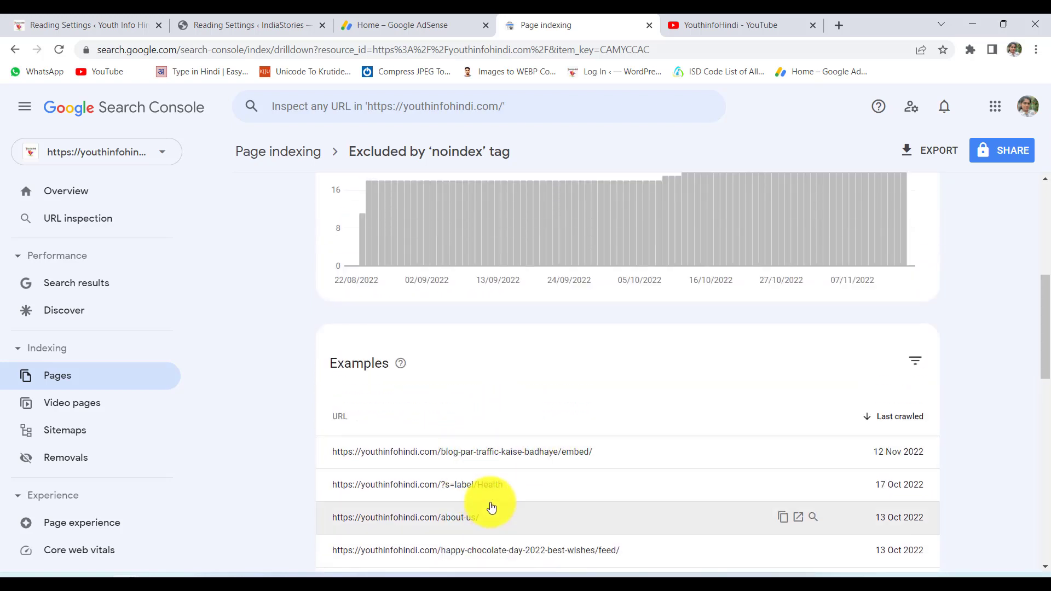
Look through the noindex issue's example URLs, then open the blog-par-traffic-kaise-badhaye/embed/ page to inspect it and close it again.
scroll(392, 403, down, 3)
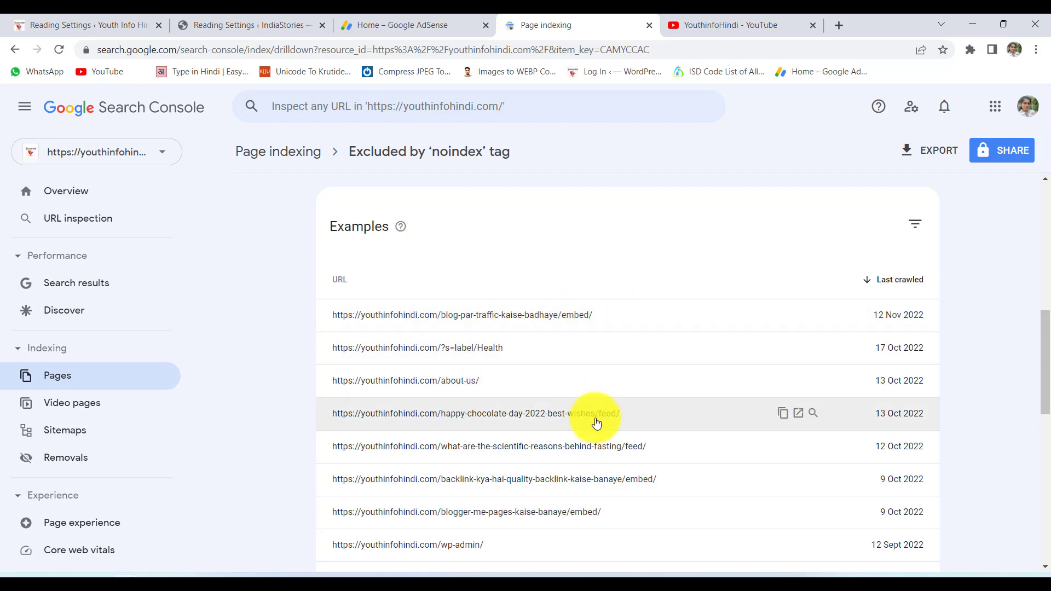
scroll(613, 501, down, 1)
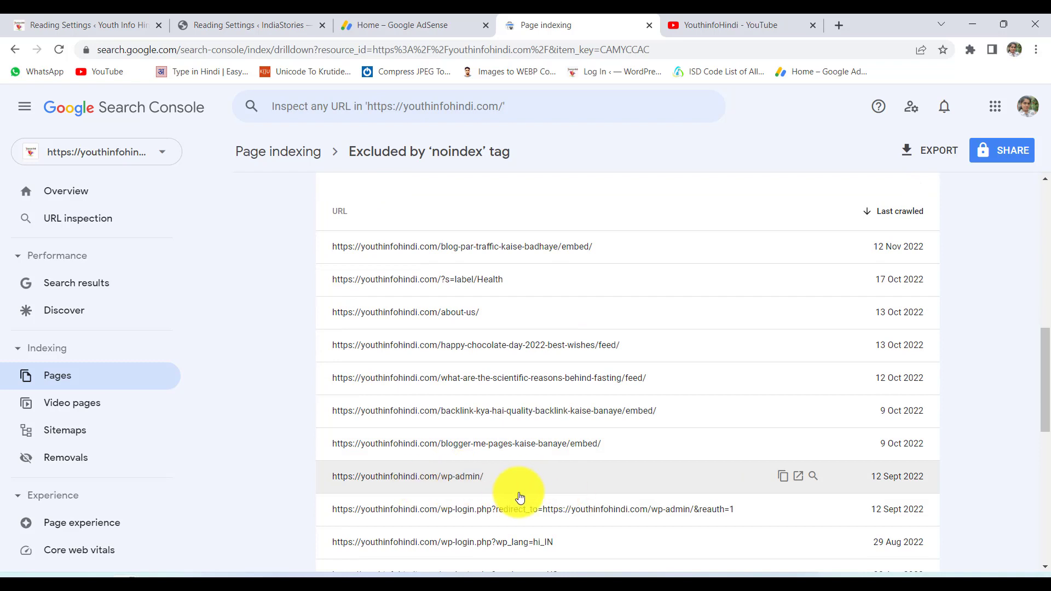
scroll(528, 495, down, 1)
scroll(531, 465, down, 1)
scroll(471, 394, down, 1)
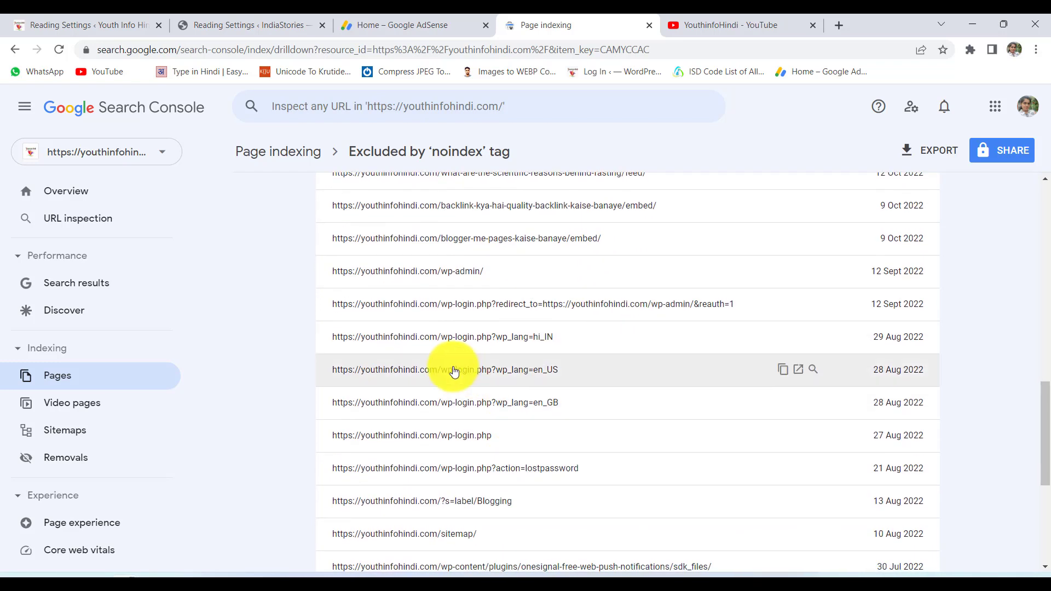
scroll(640, 480, up, 5)
click(799, 387)
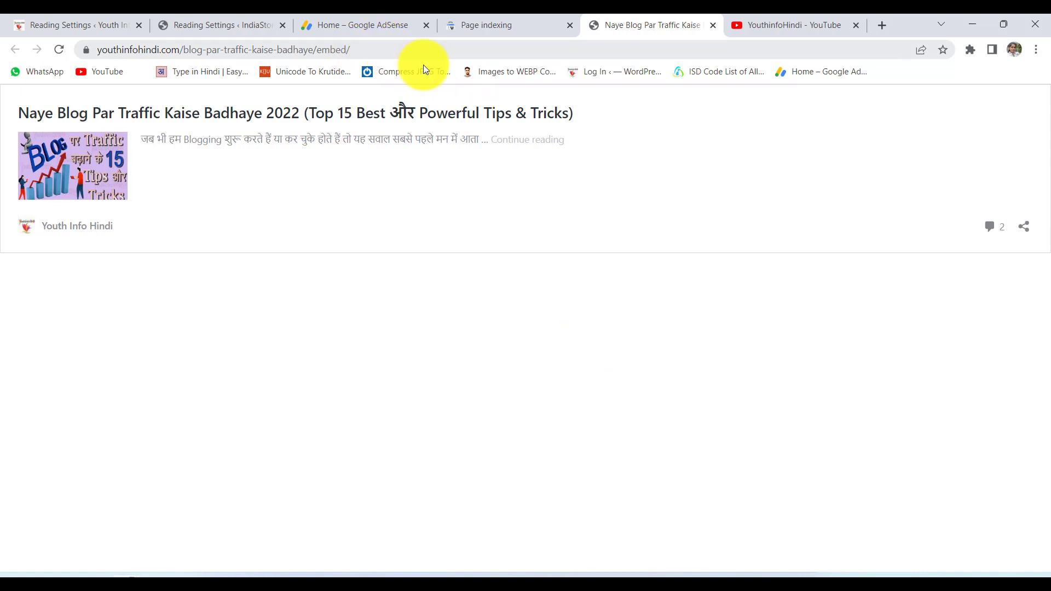
click(713, 25)
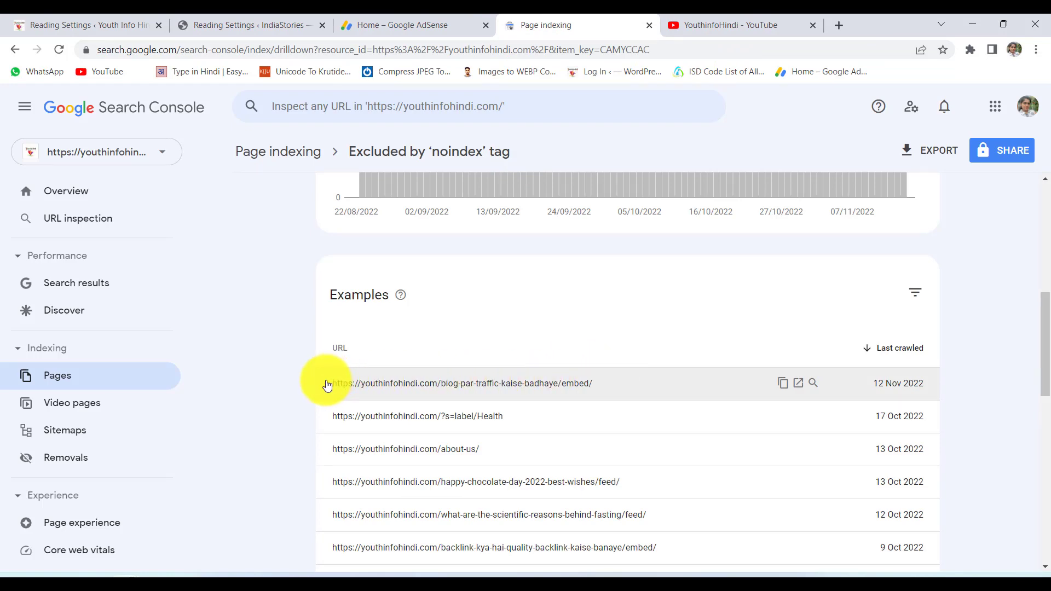
drag(327, 385, 596, 388)
key(ctrl+c)
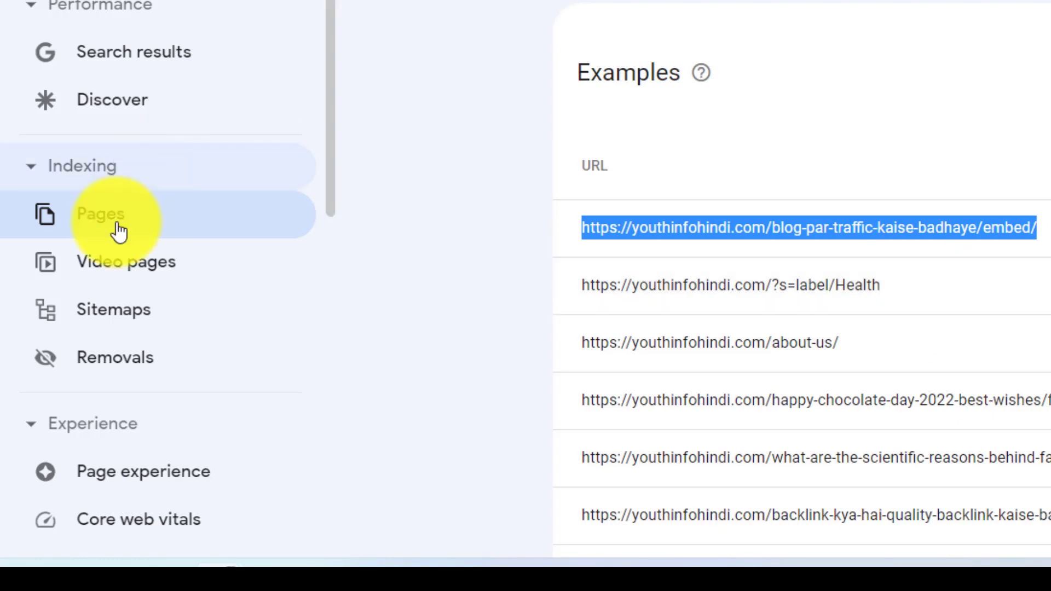
click(164, 364)
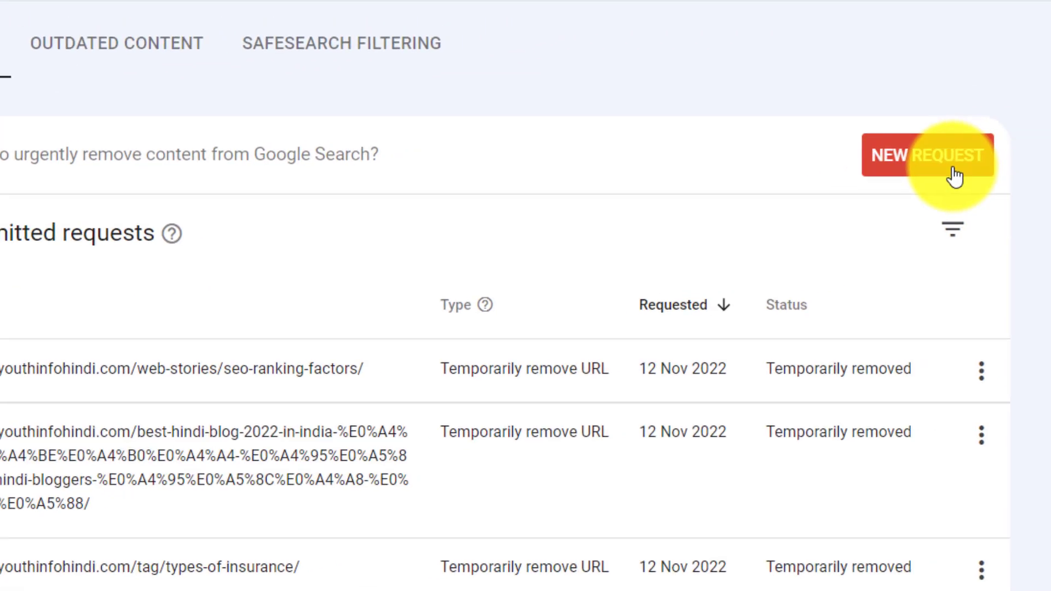
click(955, 178)
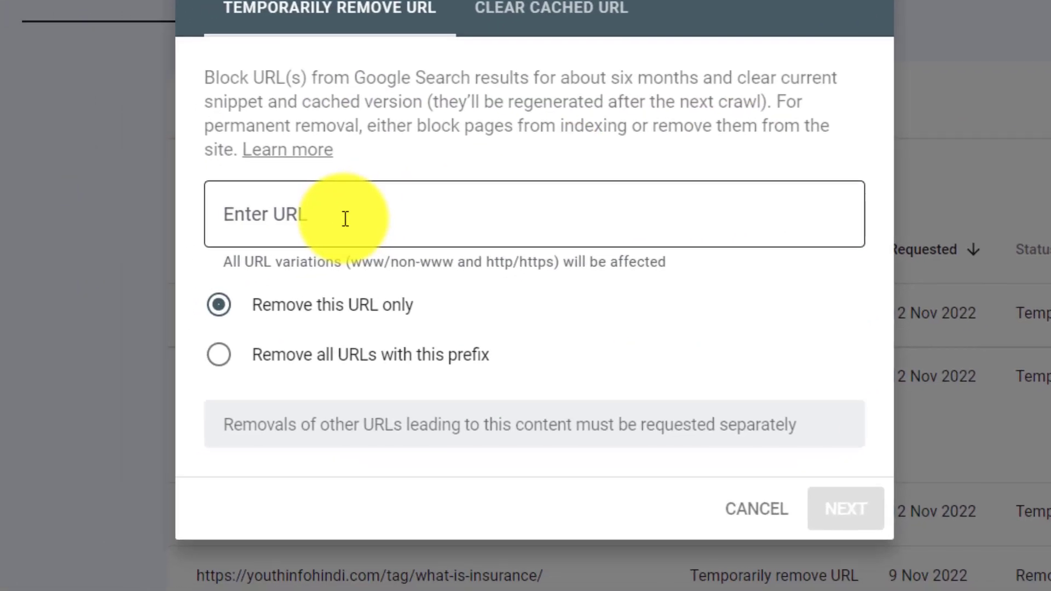
click(203, 250)
key(ctrl+v)
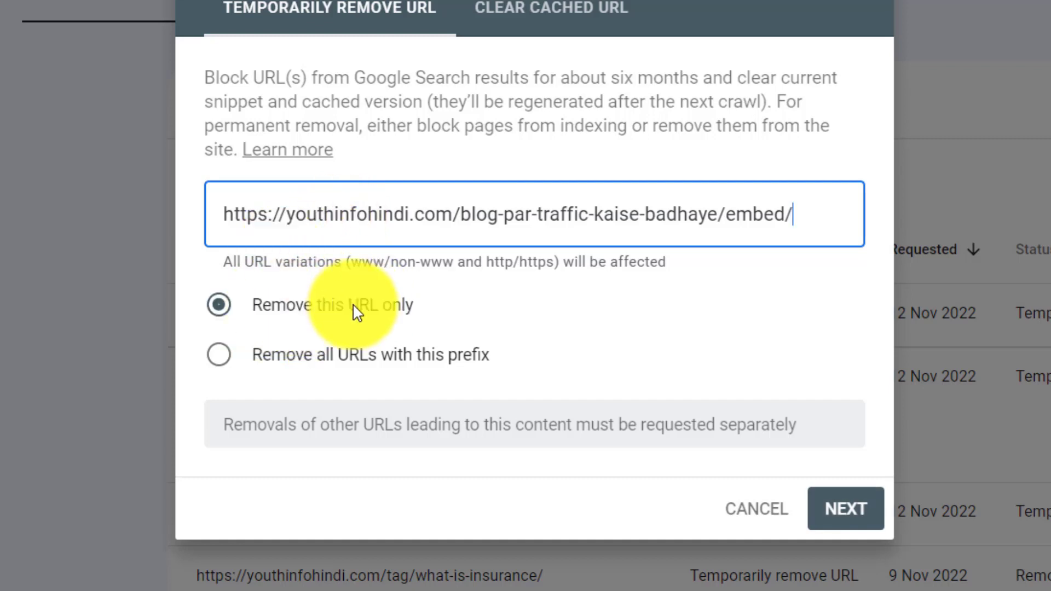
click(846, 510)
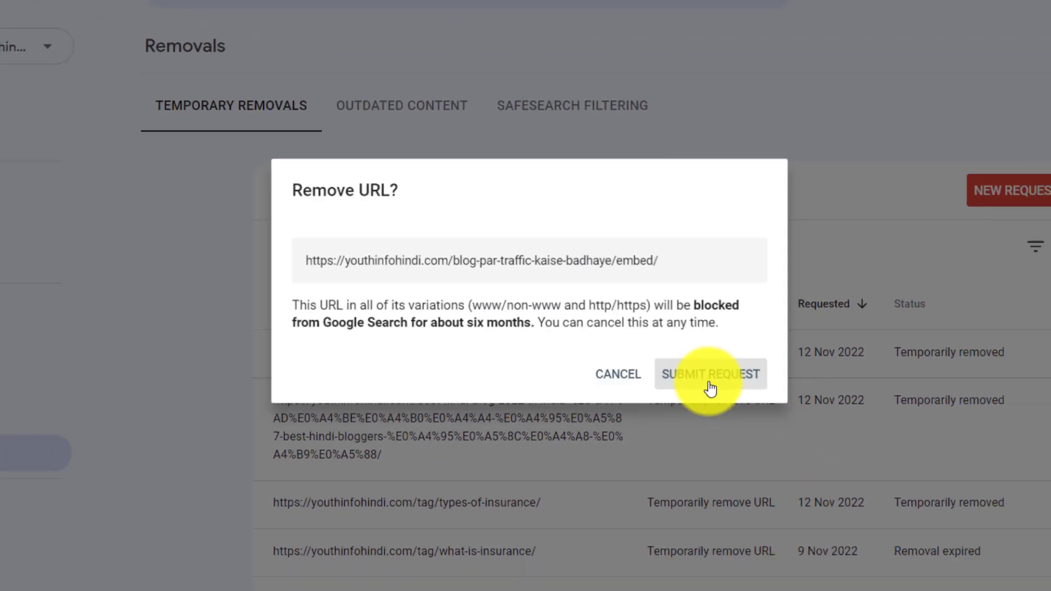
click(774, 358)
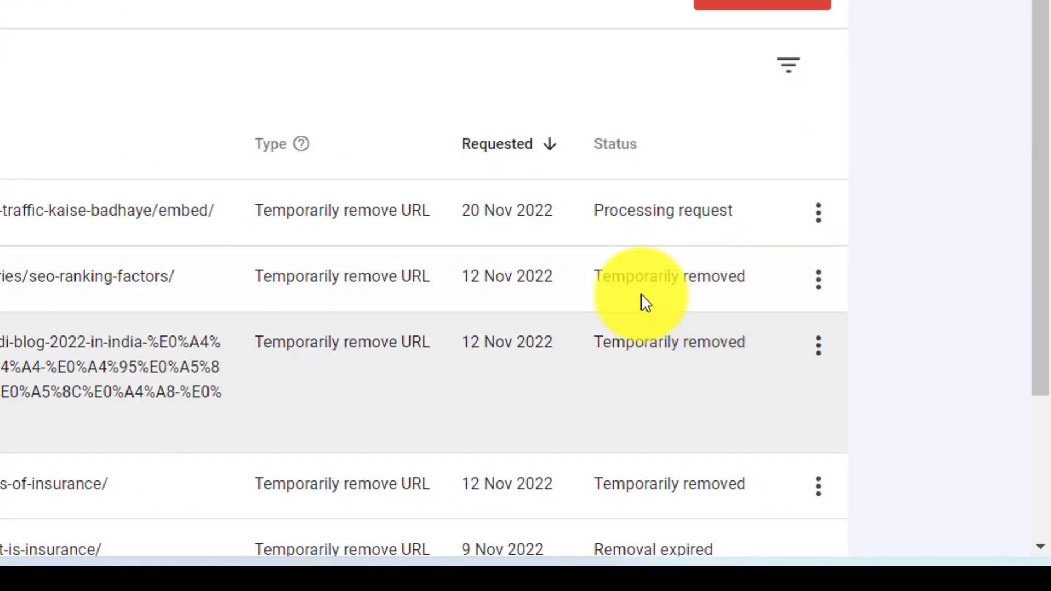
drag(582, 275, 754, 294)
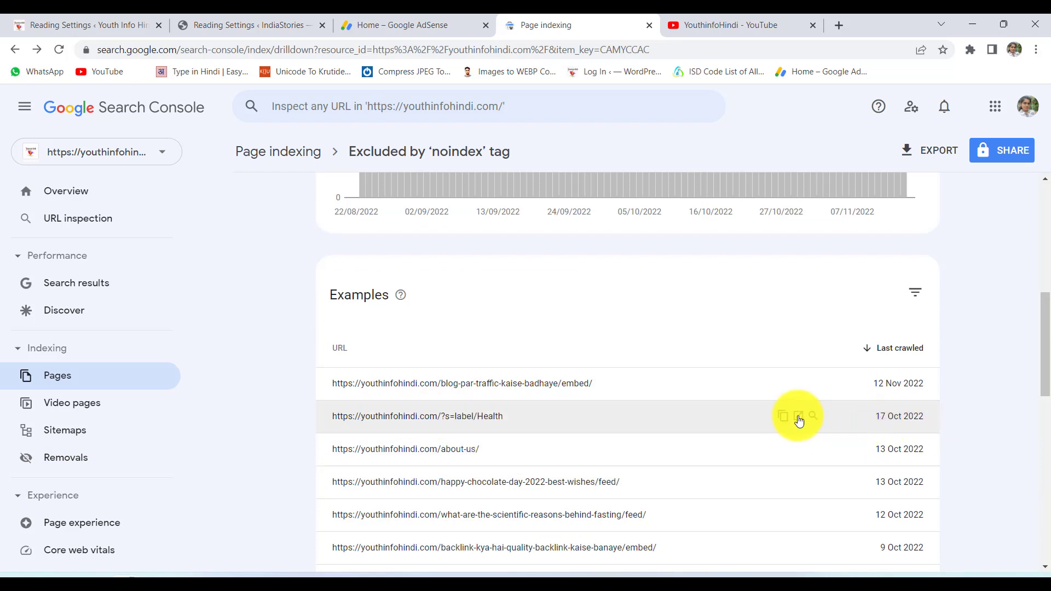
Open the ?s=label/Health example page from the noindex issue to inspect its content, and close it.
click(797, 418)
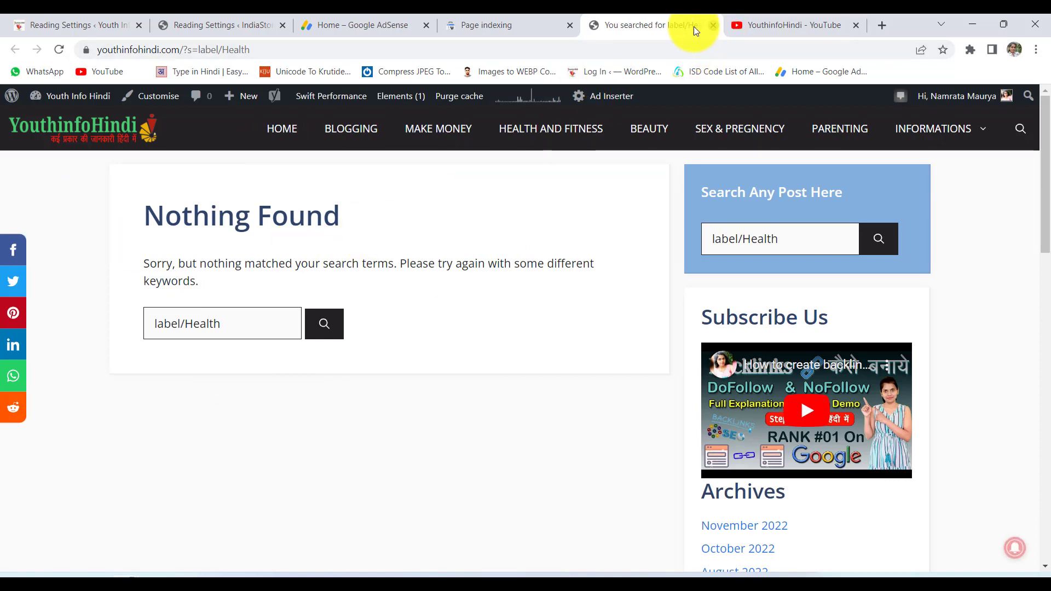
click(713, 25)
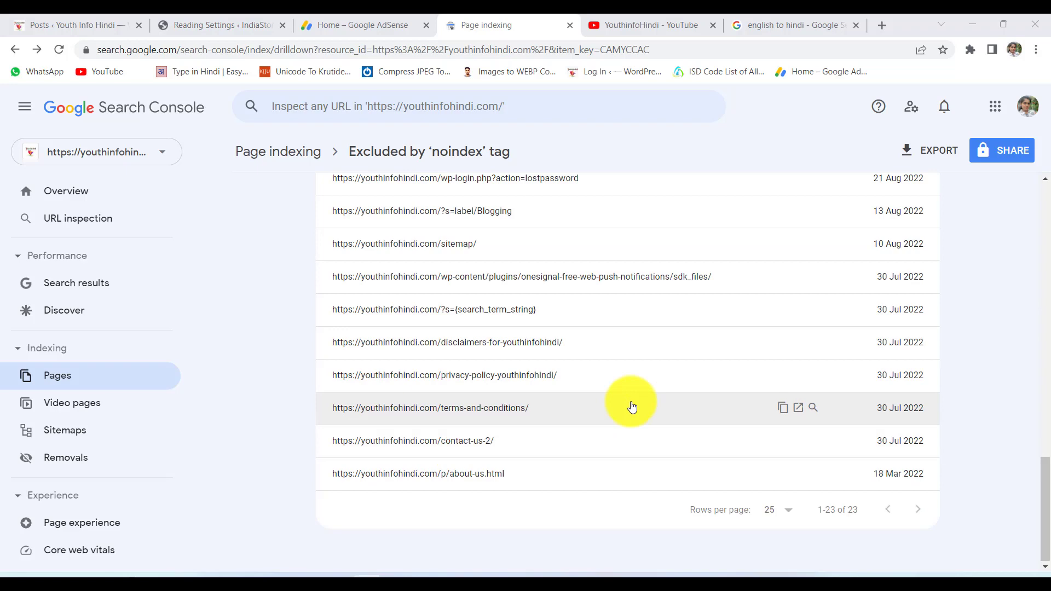
Examine the full list of URLs excluded by the noindex tag, along with the affected pages chart and the issue summary.
scroll(630, 406, up, 5)
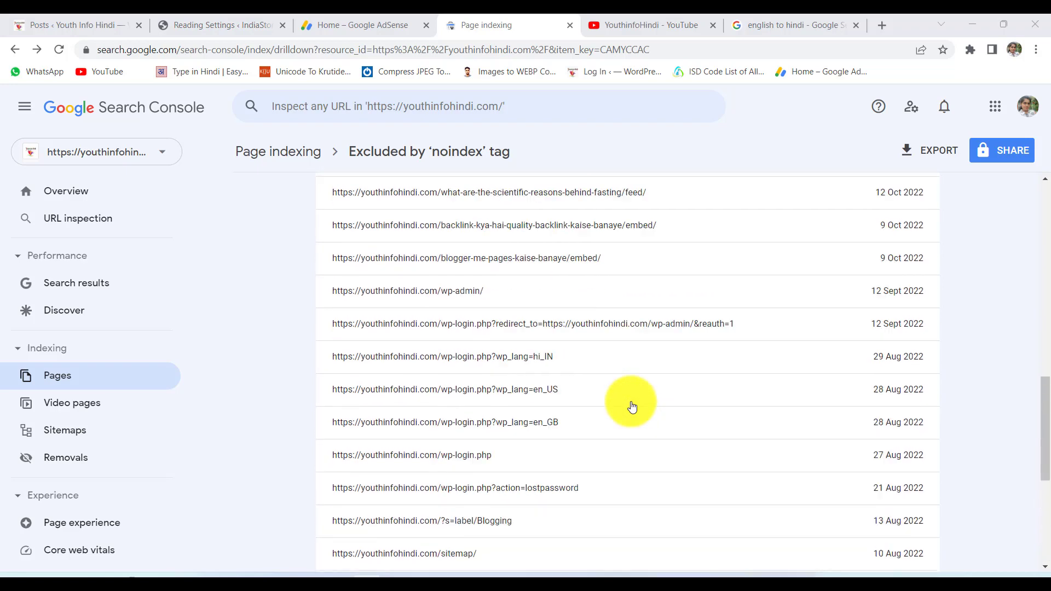
scroll(632, 406, up, 1)
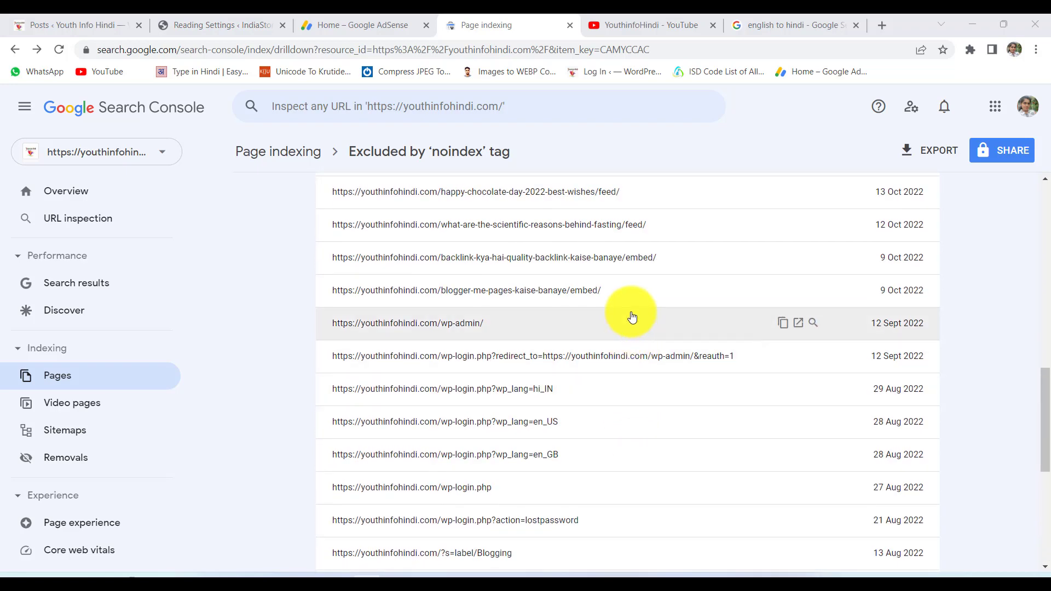
scroll(633, 312, up, 2)
scroll(633, 307, up, 6)
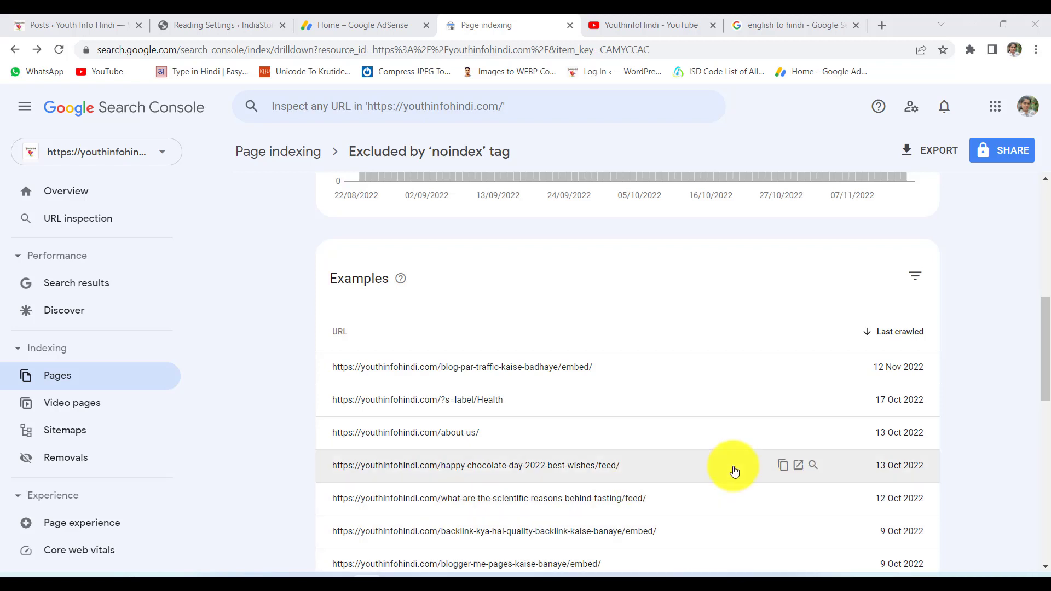
scroll(732, 469, down, 6)
scroll(735, 471, down, 5)
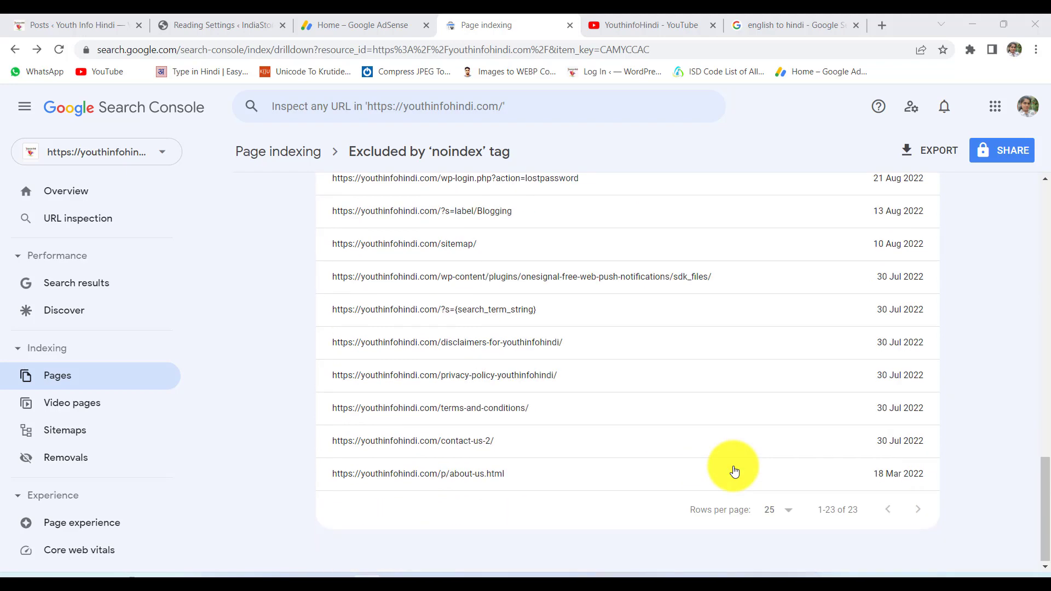
scroll(734, 471, up, 7)
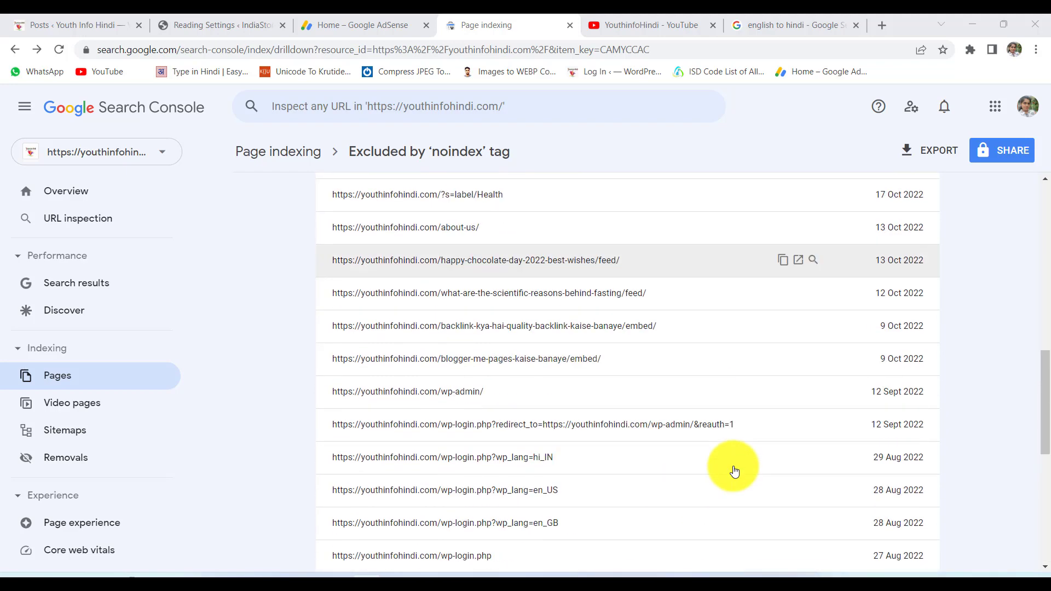
scroll(734, 471, up, 7)
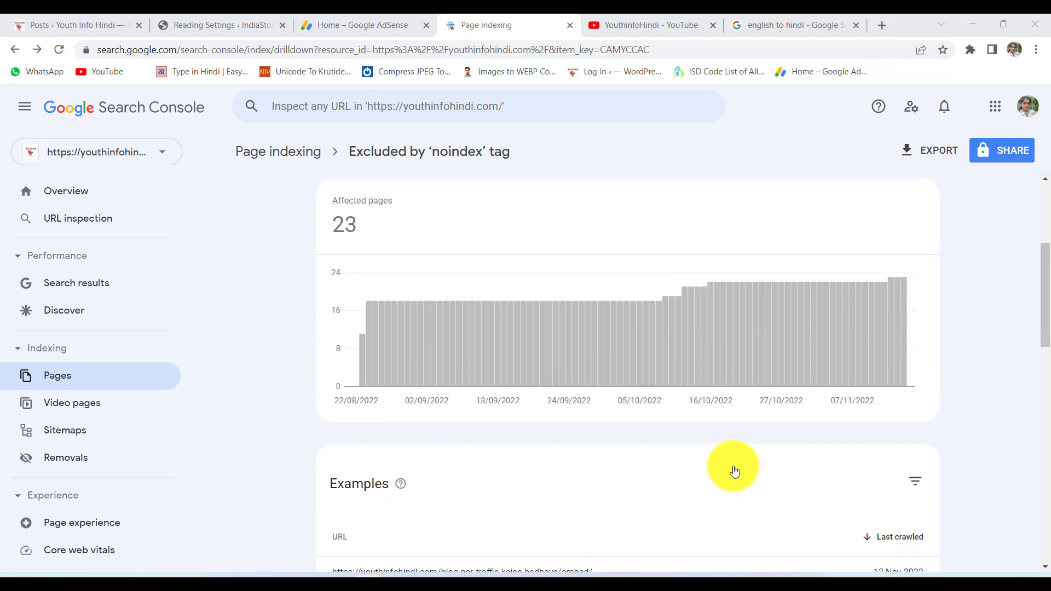
scroll(734, 469, down, 5)
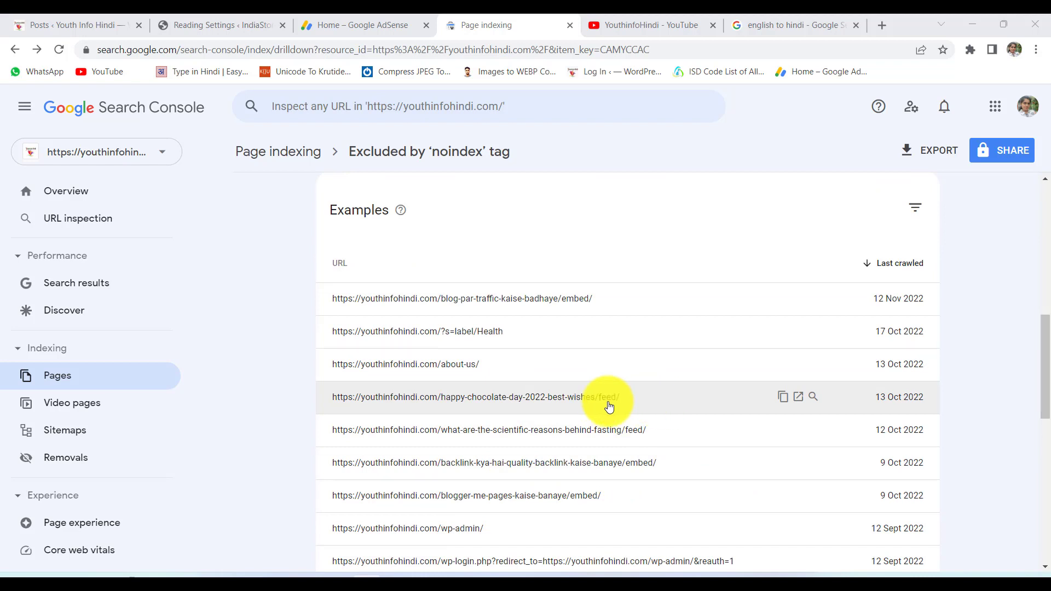
scroll(645, 419, down, 1)
scroll(646, 421, down, 2)
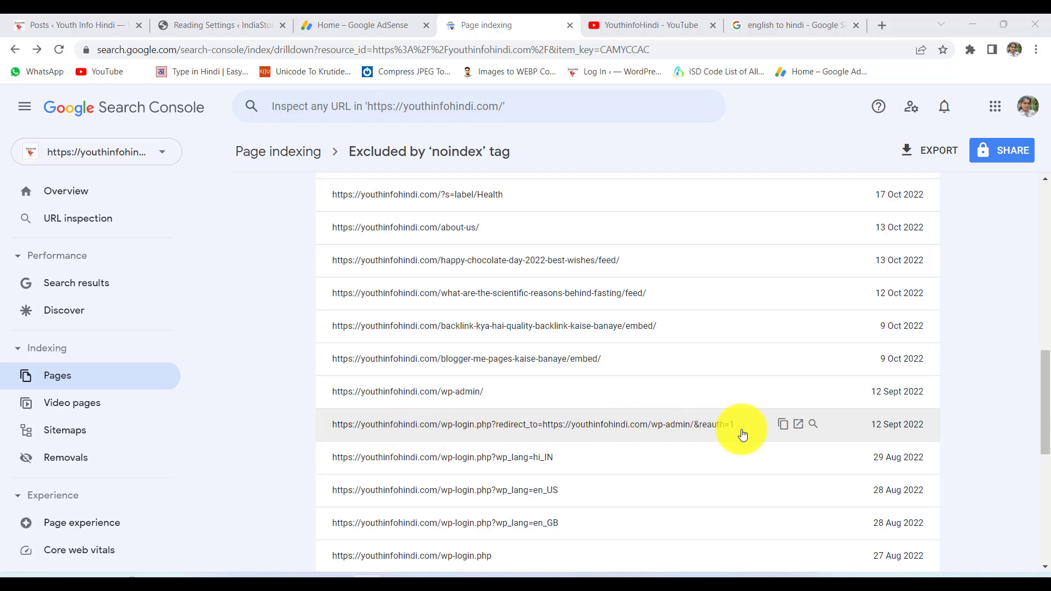
scroll(712, 443, down, 3)
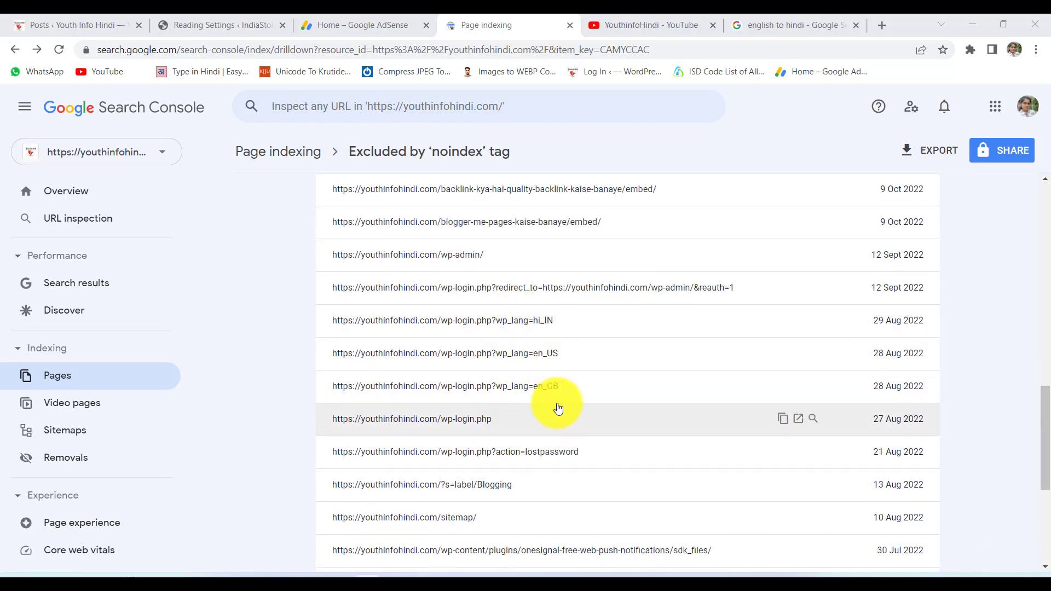
scroll(561, 413, down, 1)
scroll(563, 416, down, 2)
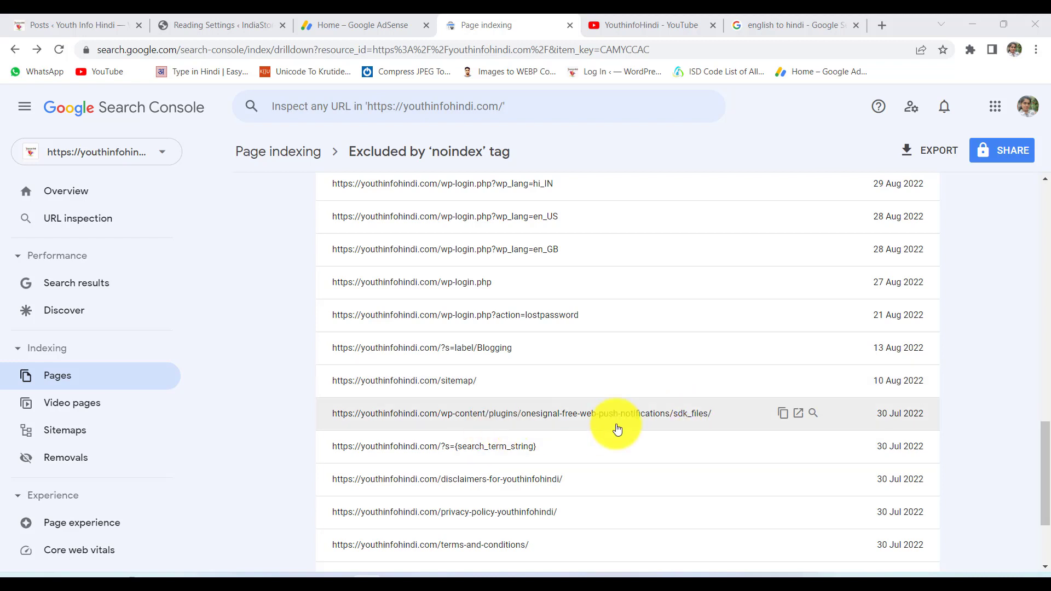
scroll(617, 430, up, 10)
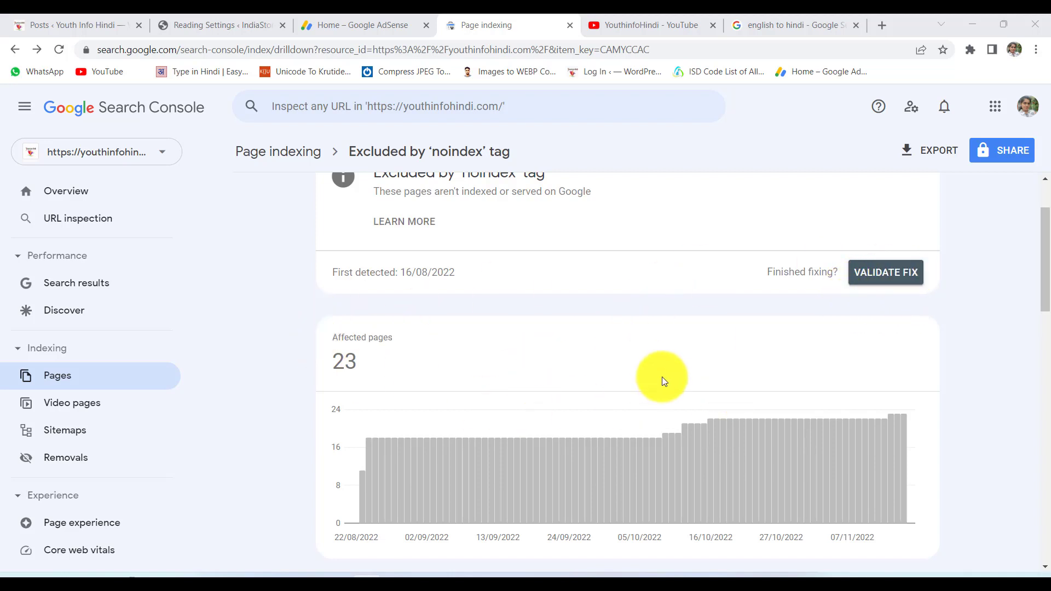
scroll(601, 418, up, 1)
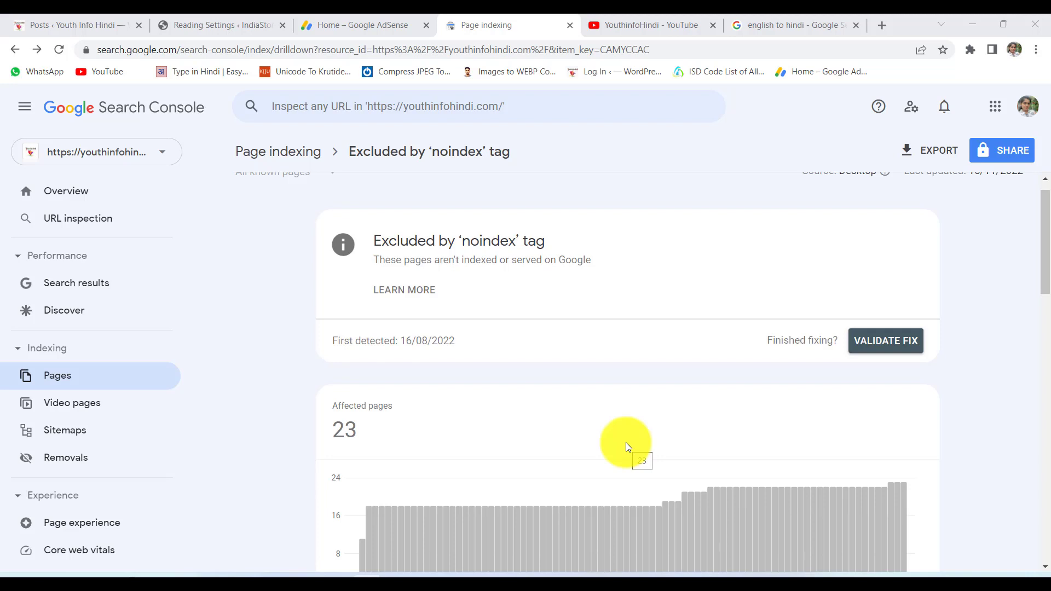
Switch to the YouthinfoHindi channel's videos page on YouTube.
click(670, 20)
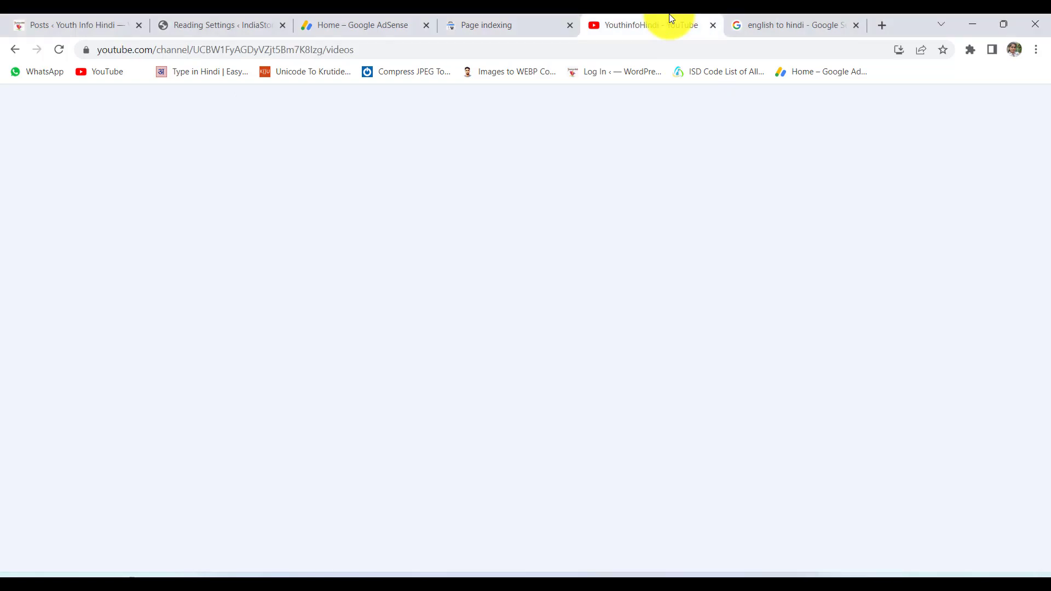